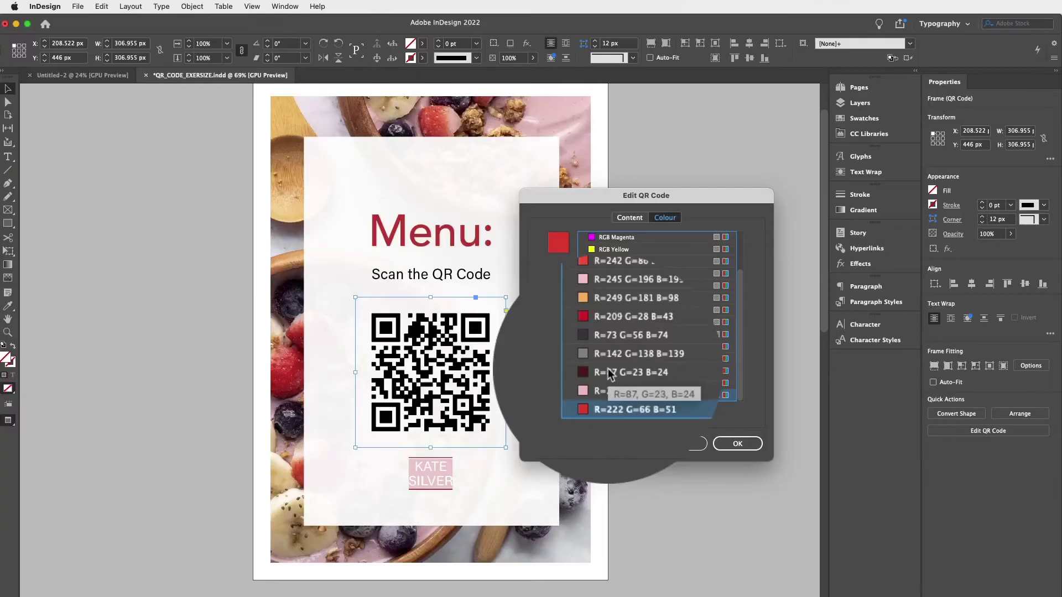
# Apply the dark red colour to the menu poster's QR code and bring up its context options.
pyautogui.click(737, 443)
pyautogui.rightClick(466, 326)
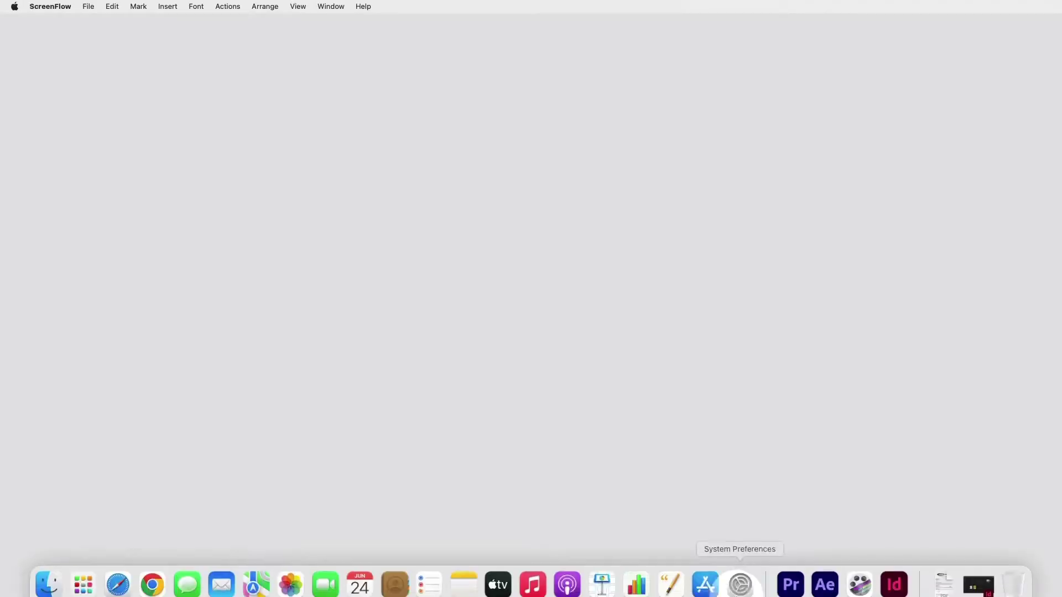
# Relaunch InDesign and create a blank document 724 mm wide by 1024 mm high.
pyautogui.click(895, 575)
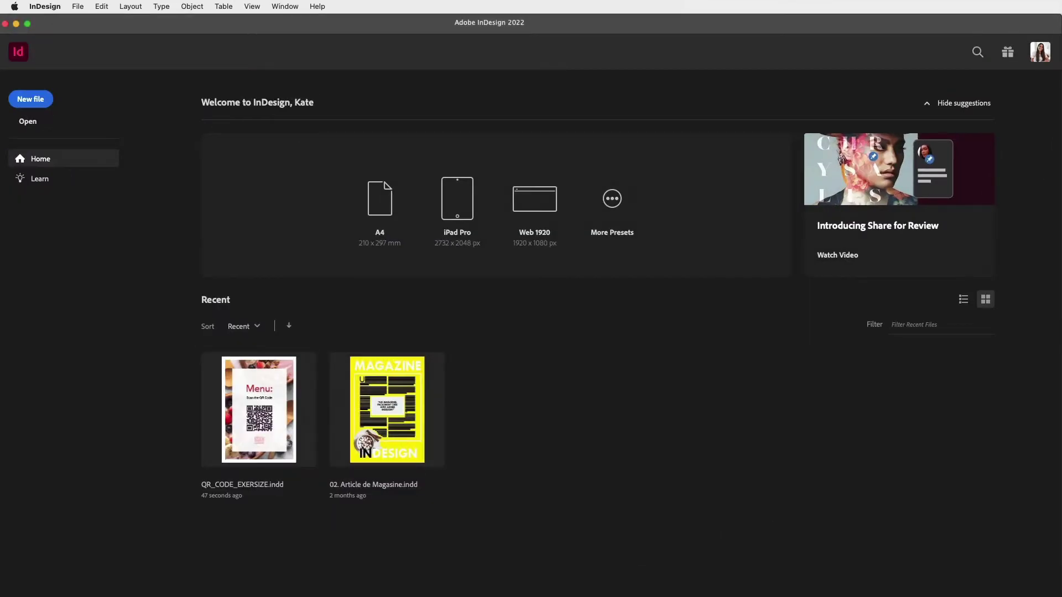
pyautogui.click(199, 107)
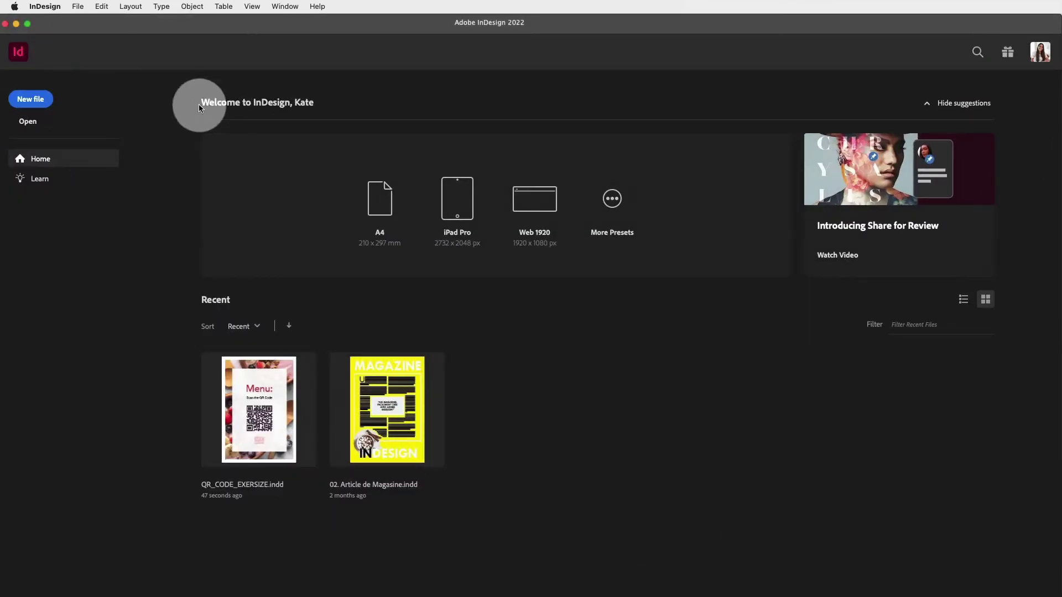
pyautogui.click(31, 99)
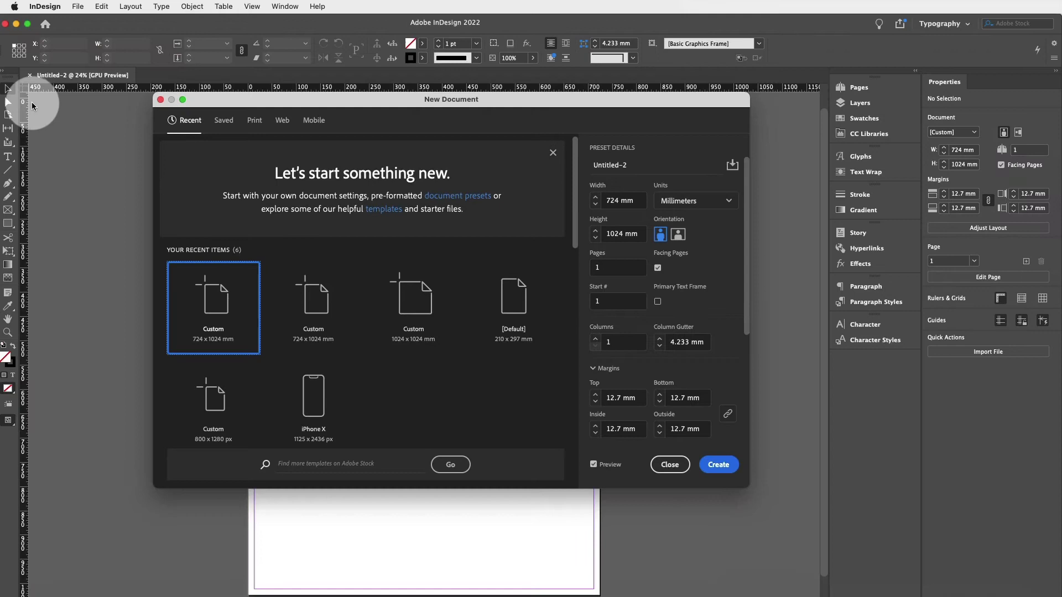
pyautogui.click(634, 200)
pyautogui.moveTo(638, 201); pyautogui.dragTo(522, 201)
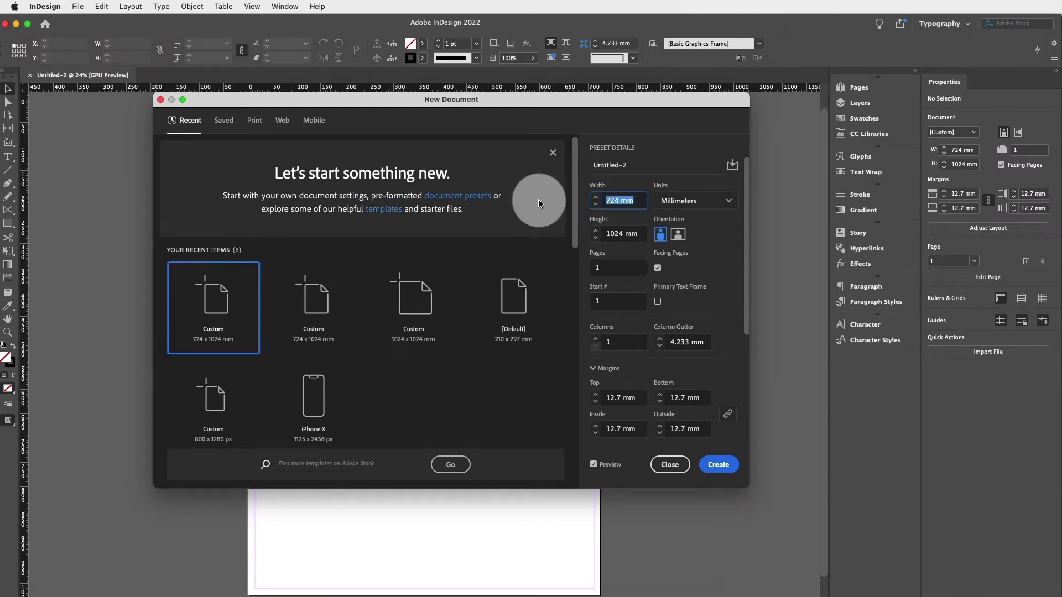
pyautogui.click(625, 198)
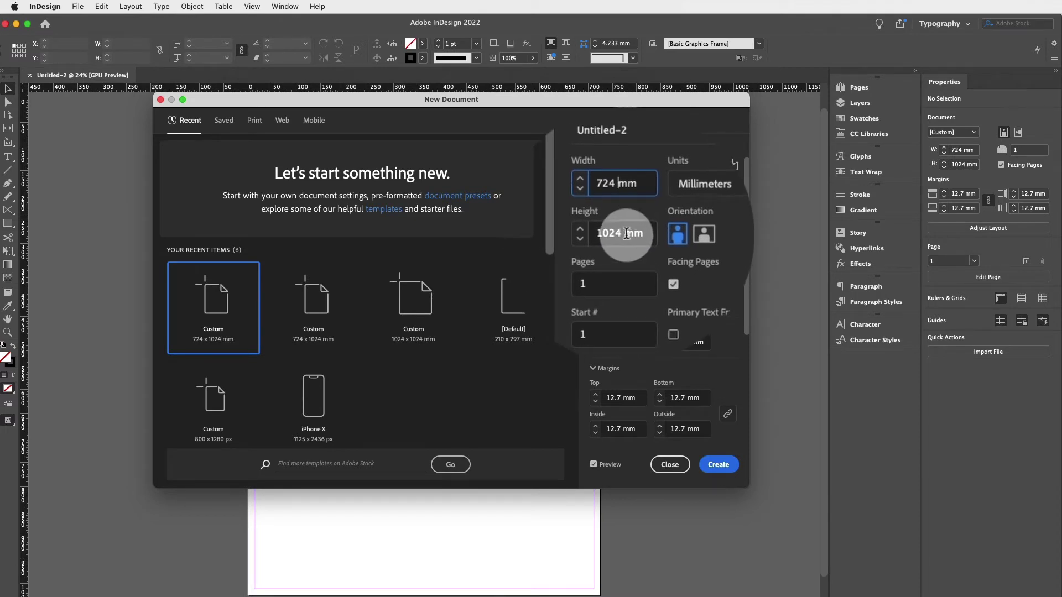
pyautogui.click(717, 468)
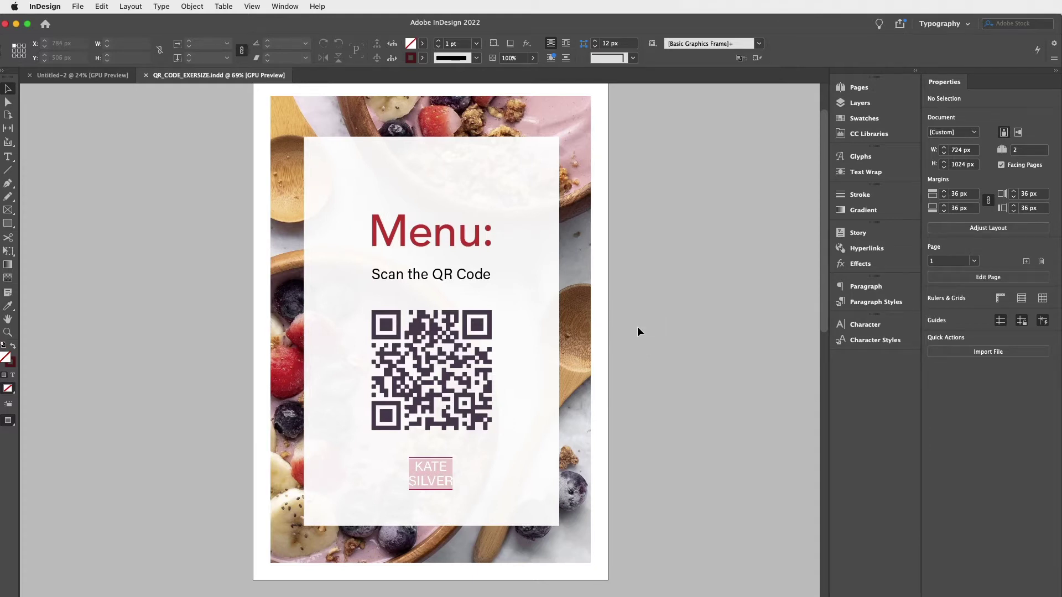
# Delete the menu's old QR code and start a new Web Hyperlink QR code.
pyautogui.click(444, 343)
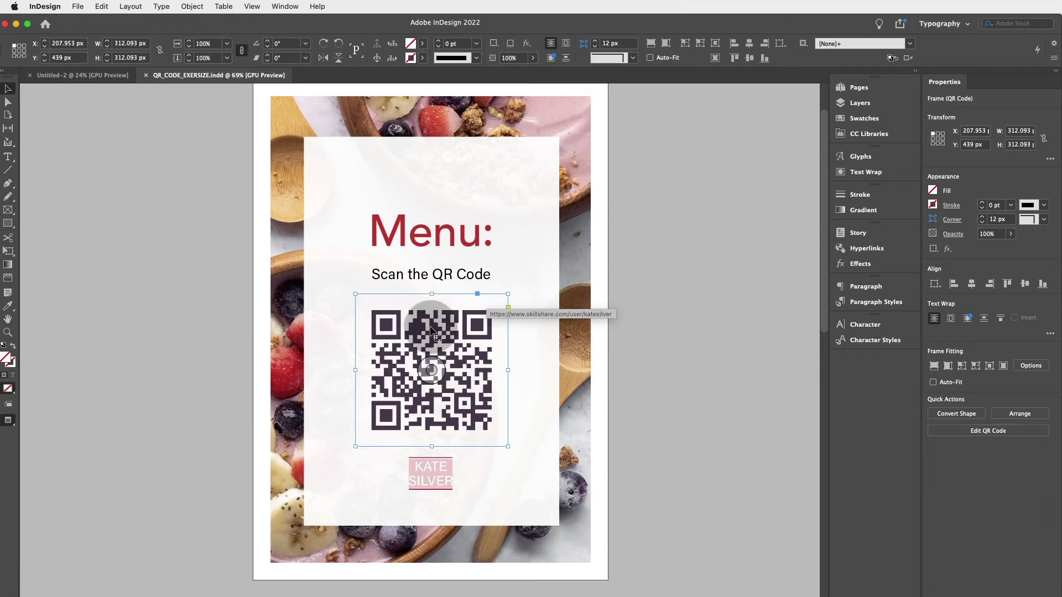
pyautogui.press('Delete')
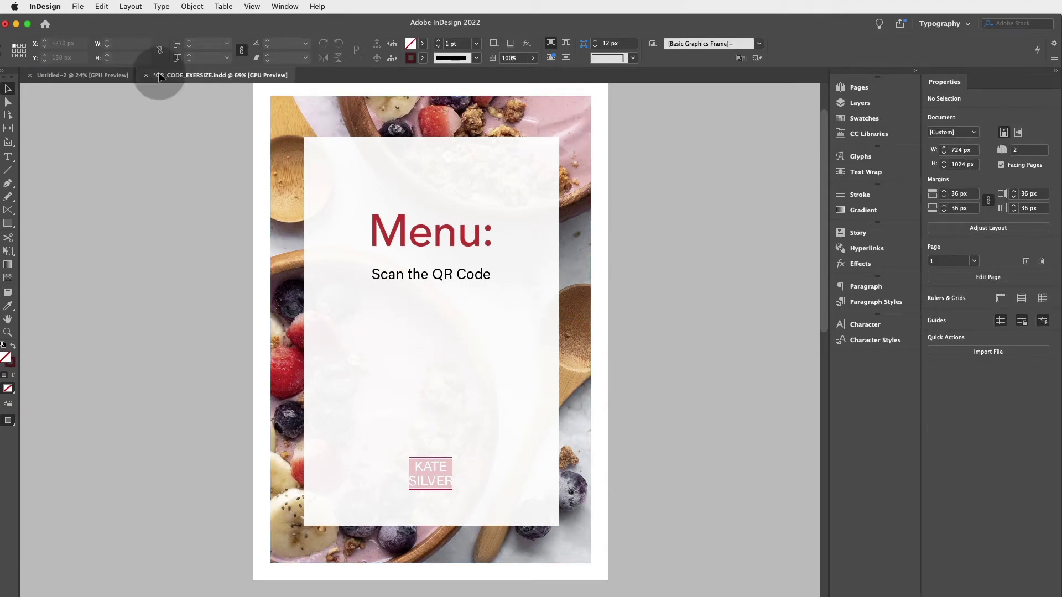
pyautogui.click(192, 6)
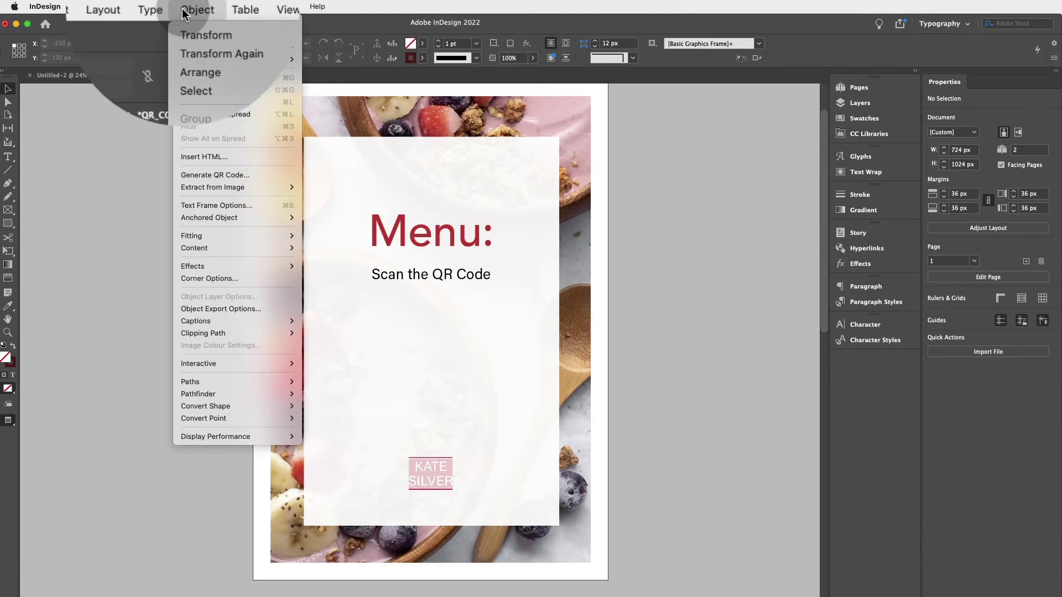
pyautogui.click(250, 176)
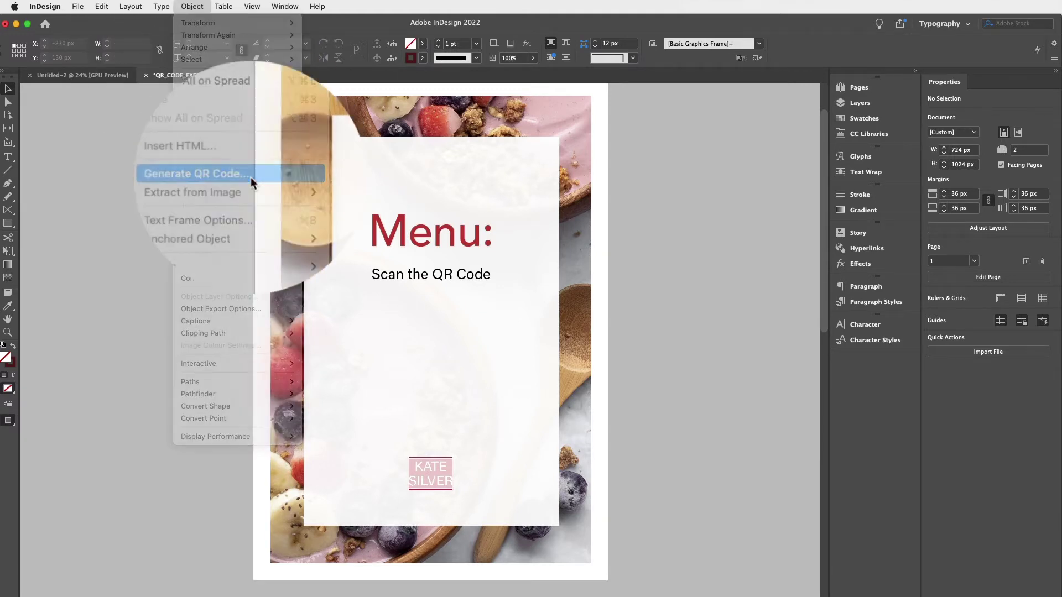
pyautogui.click(484, 208)
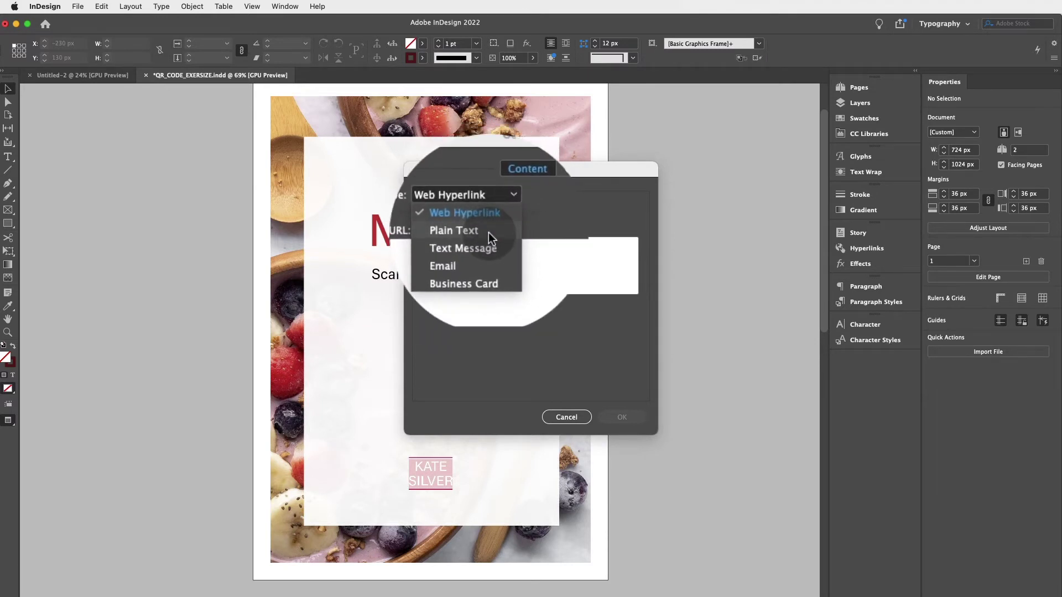
pyautogui.click(488, 231)
pyautogui.click(478, 208)
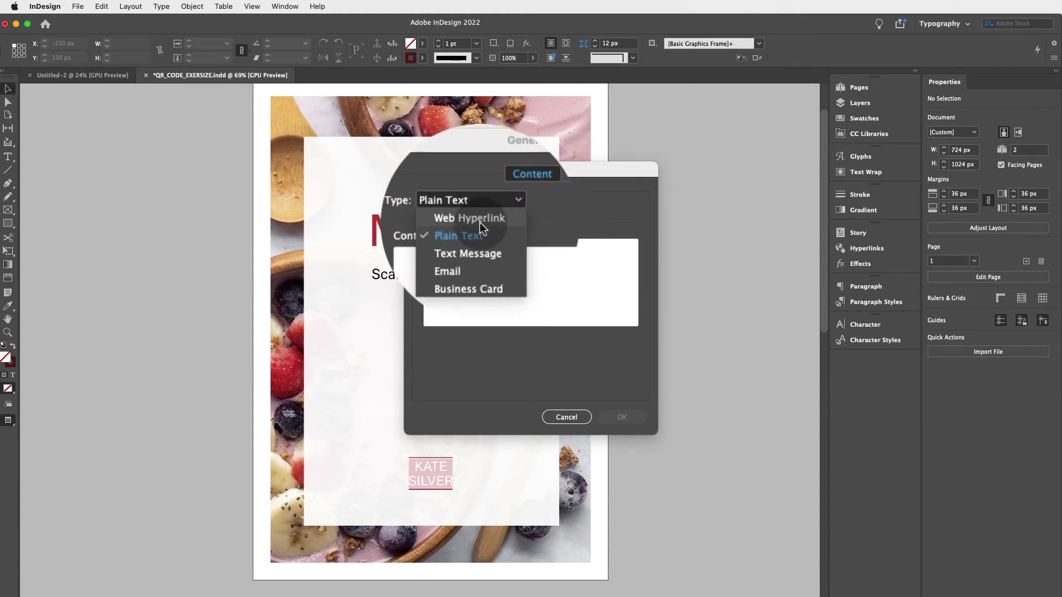
pyautogui.click(479, 221)
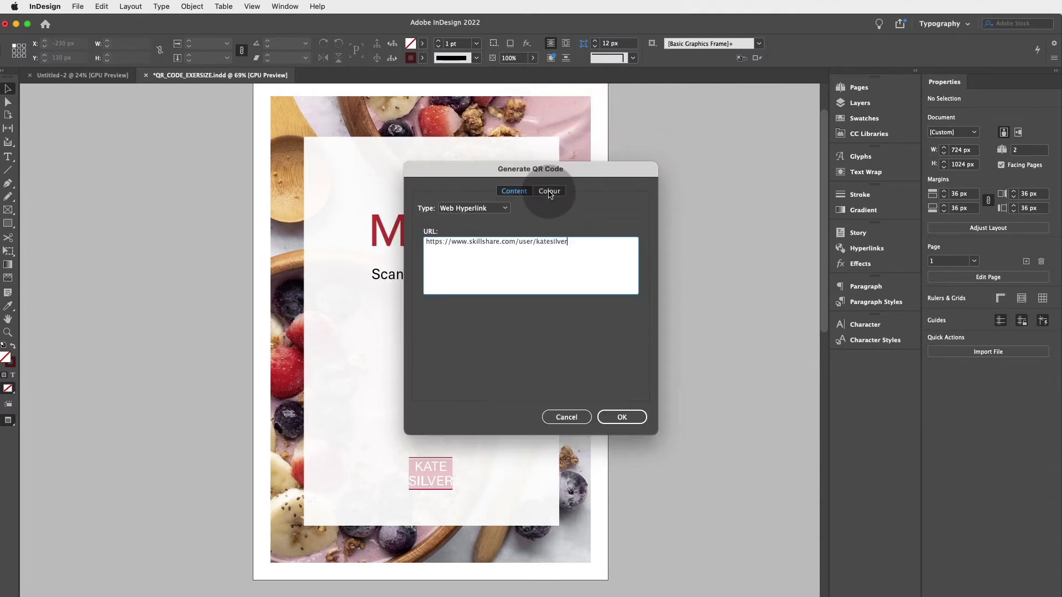
# Set the new QR code colour to [Black] and generate it.
pyautogui.click(549, 192)
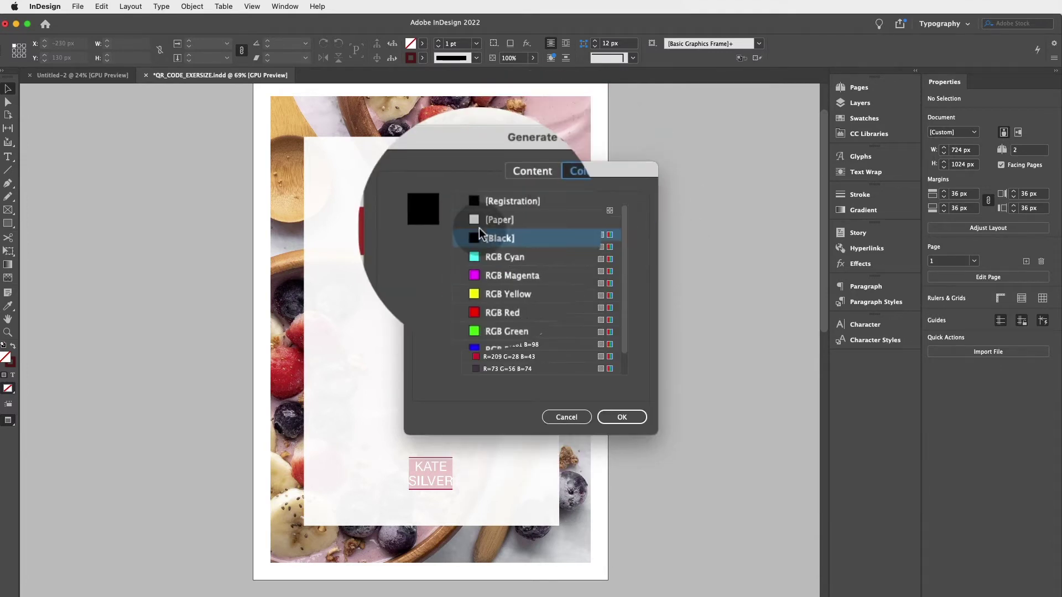
pyautogui.click(510, 243)
pyautogui.click(514, 254)
pyautogui.click(517, 256)
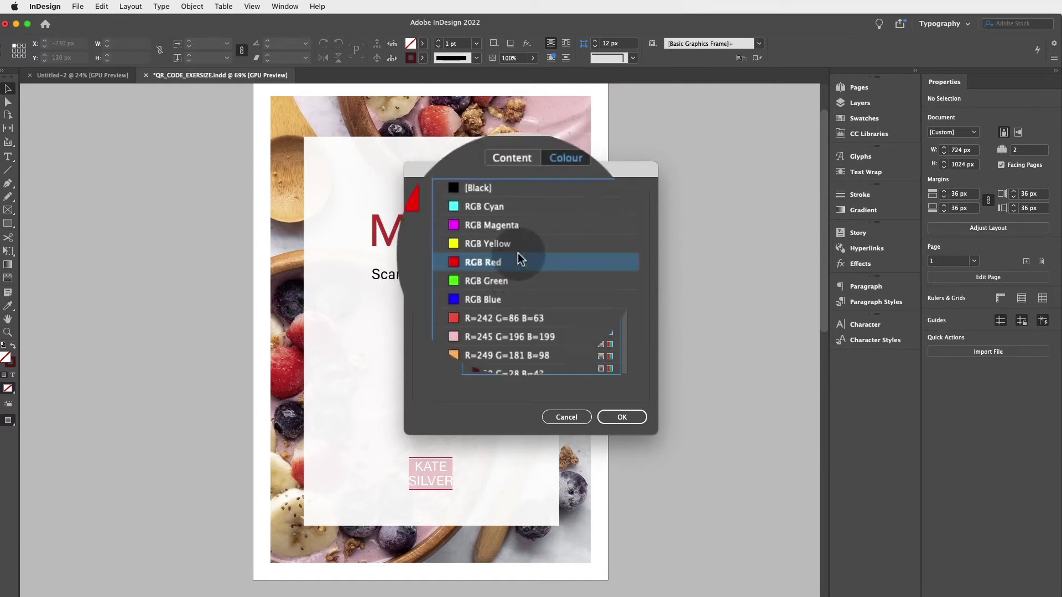
pyautogui.click(516, 270)
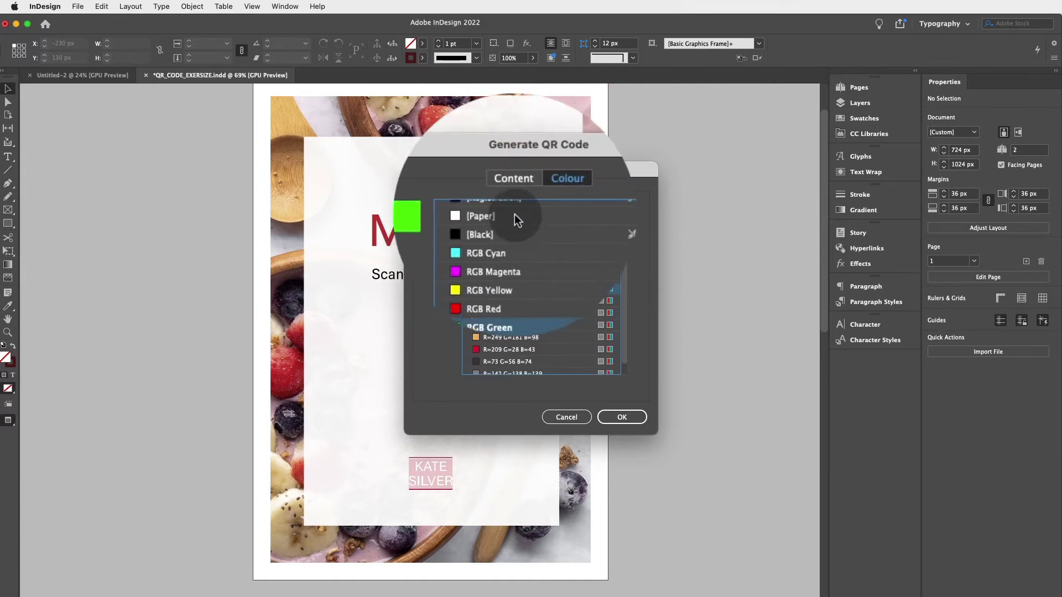
pyautogui.click(509, 245)
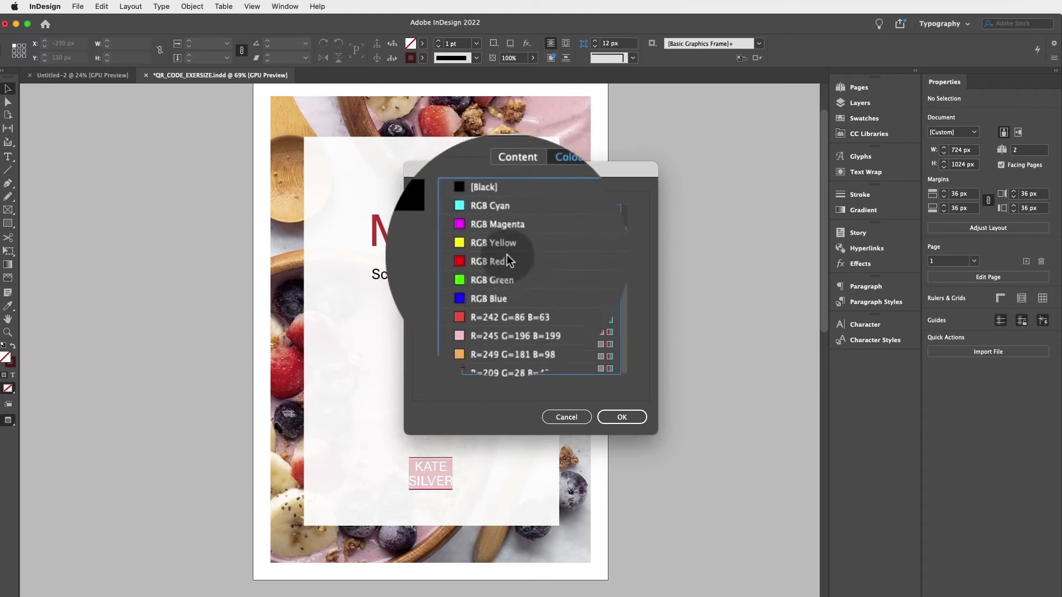
pyautogui.click(507, 254)
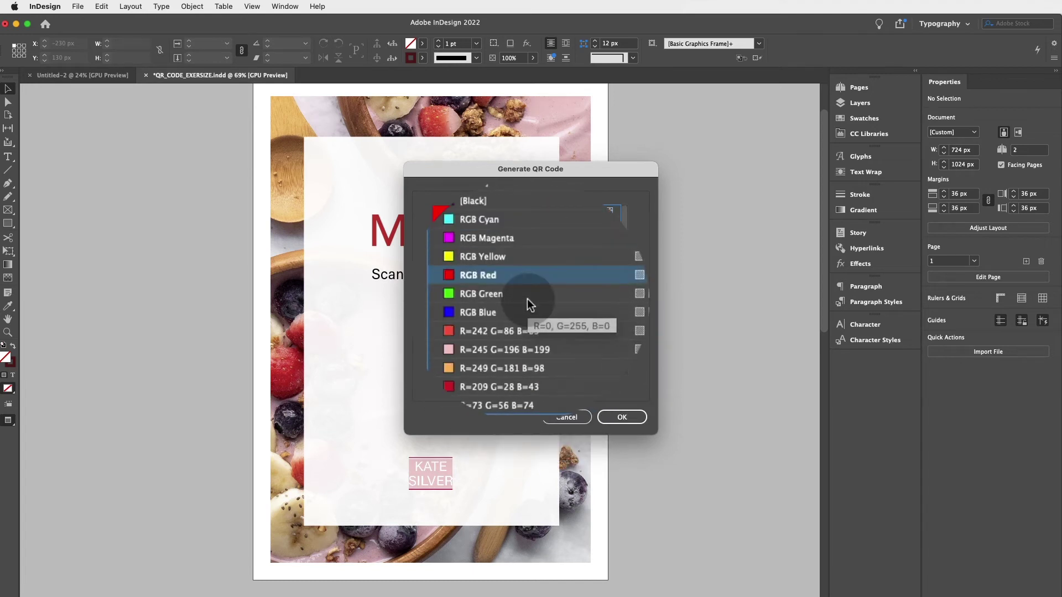
pyautogui.click(512, 235)
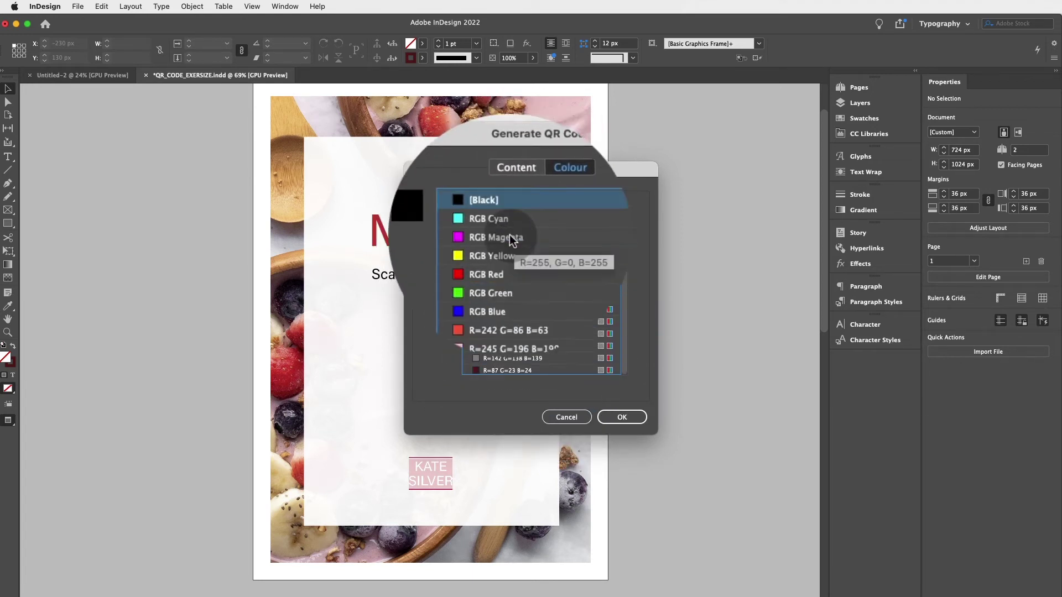
pyautogui.click(620, 418)
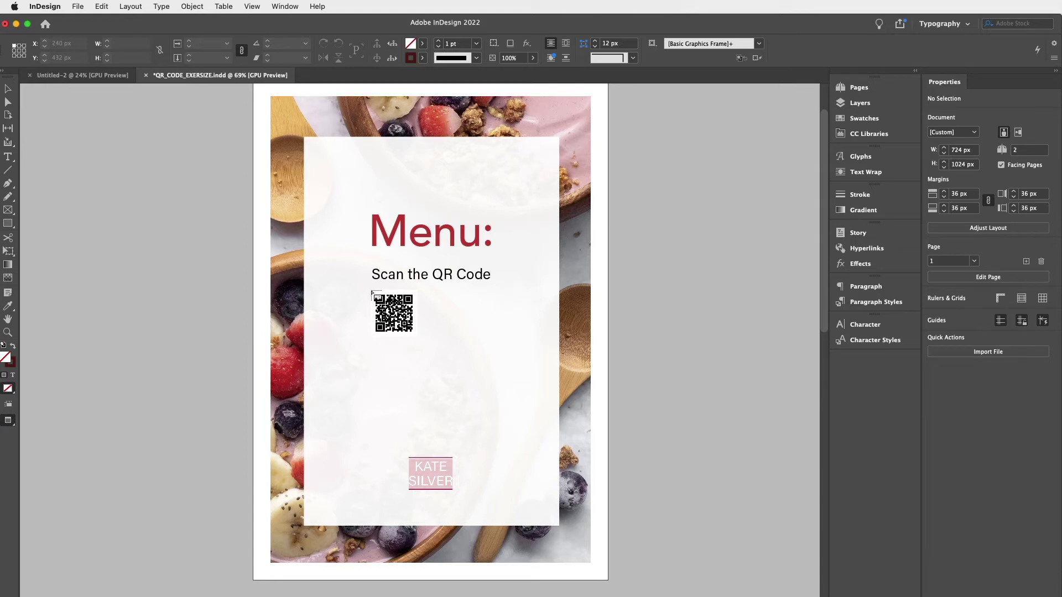
# Place the QR code under the heading and enlarge it to about 264 px with Cmd+.
pyautogui.click(371, 290)
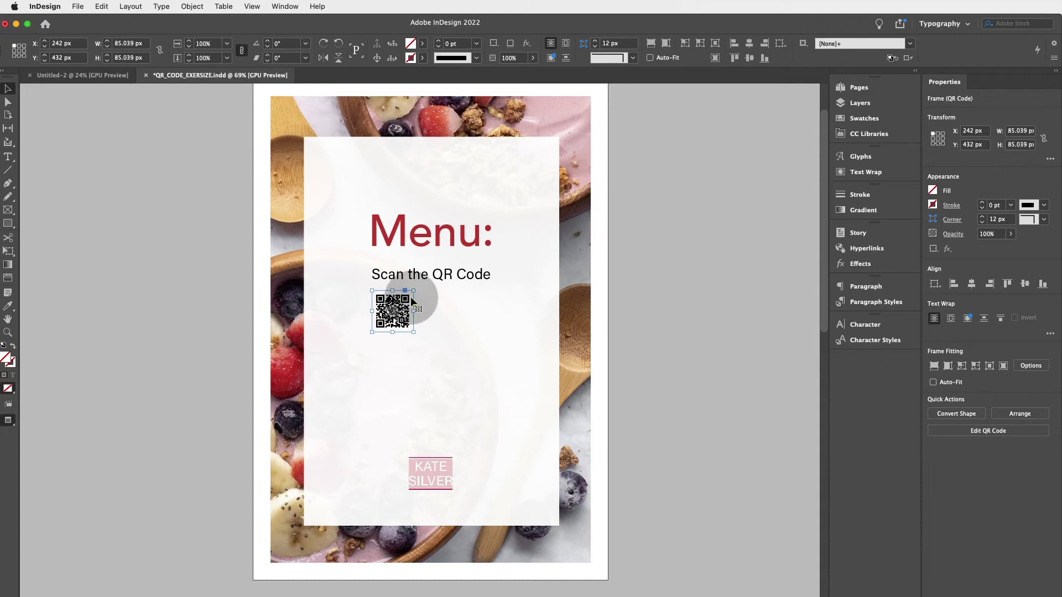
pyautogui.moveTo(412, 300); pyautogui.dragTo(440, 328)
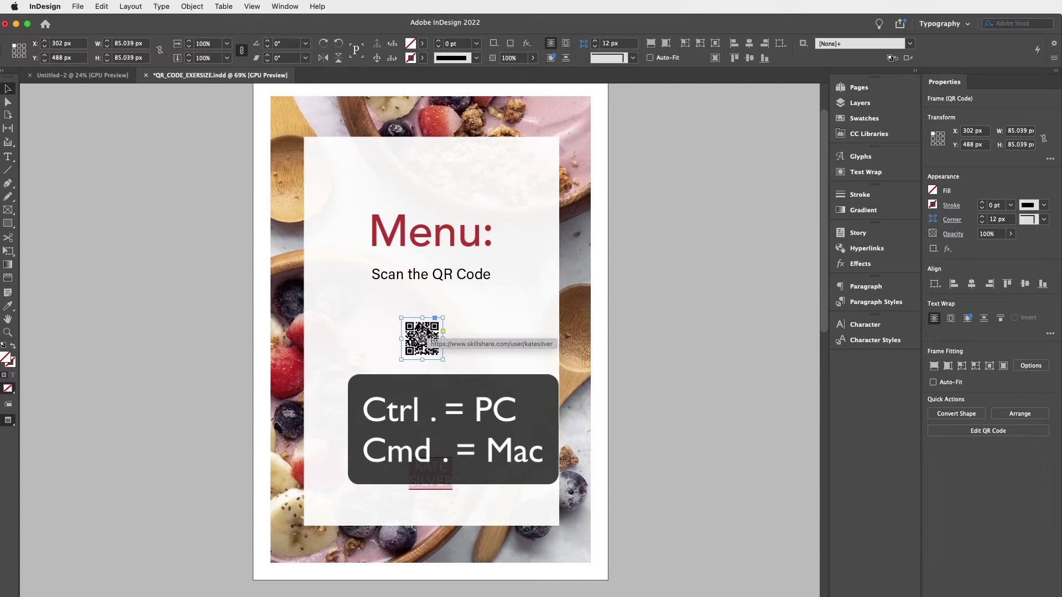
pyautogui.press('super+period')
pyautogui.press('super+period')
pyautogui.press('super+period')
pyautogui.press('super+period')
pyautogui.press('super+period')
pyautogui.press('super+period')
pyautogui.press('super+period')
pyautogui.press('super+period')
pyautogui.press('super+period')
pyautogui.press('super+period')
pyautogui.press('super+period')
pyautogui.press('super+period')
pyautogui.press('super+period')
pyautogui.press('super+period')
pyautogui.press('super+period')
pyautogui.press('super+period')
pyautogui.press('super+period')
pyautogui.press('super+period')
pyautogui.press('super+period')
pyautogui.press('super+period')
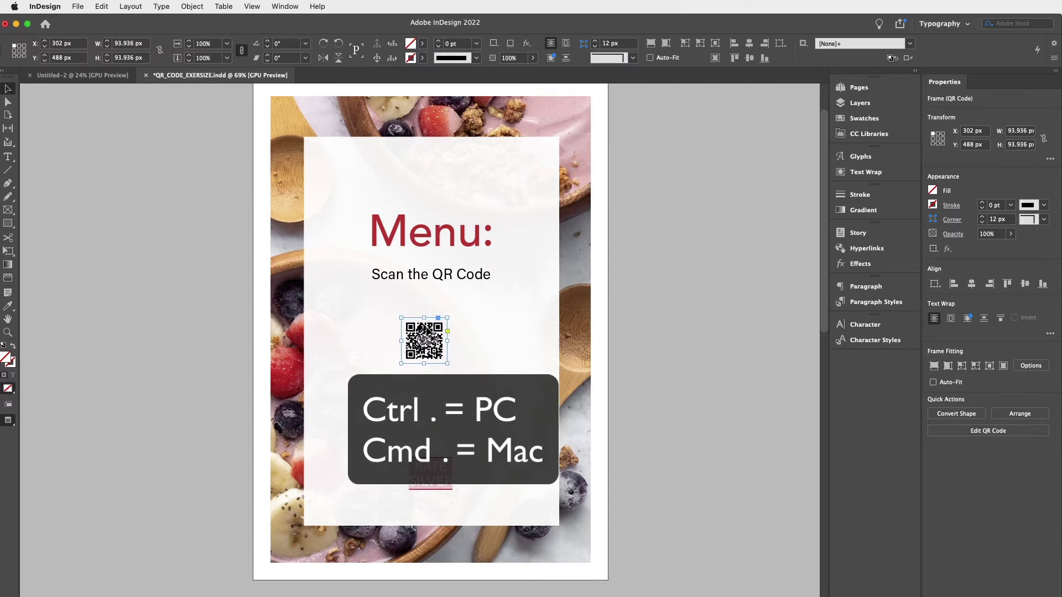
pyautogui.press('super+period')
pyautogui.press('super+period')
pyautogui.press('super+period')
pyautogui.press('super+period')
pyautogui.press('super+period')
pyautogui.press('super+period')
pyautogui.press('super+period')
pyautogui.press('super+period')
pyautogui.press('super+period')
pyautogui.press('super+period')
pyautogui.press('super+period')
pyautogui.press('super+period')
pyautogui.press('super+period')
pyautogui.press('super+period')
pyautogui.press('super+period')
pyautogui.press('super+period')
pyautogui.press('super+period')
pyautogui.press('super+period')
pyautogui.press('super+period')
pyautogui.press('super+period')
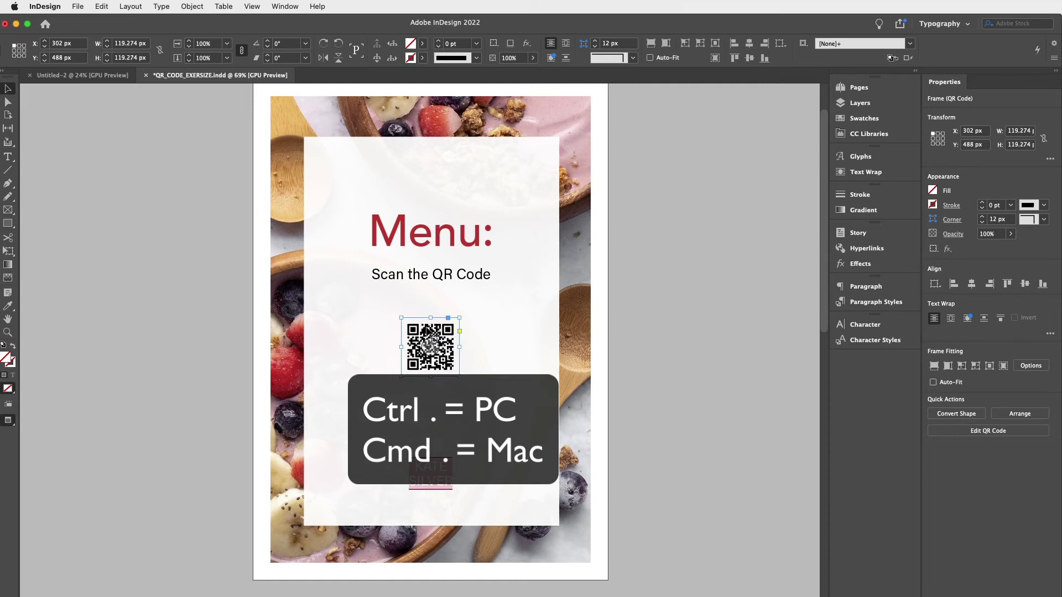
pyautogui.press('super+period')
pyautogui.press('super+period')
pyautogui.press('super+period')
pyautogui.press('super+period')
pyautogui.press('super+period')
pyautogui.press('super+period')
pyautogui.press('super+period')
pyautogui.press('super+period')
pyautogui.press('super+period')
pyautogui.press('super+period')
pyautogui.press('super+period')
pyautogui.press('super+period')
pyautogui.press('super+period')
pyautogui.press('super+period')
pyautogui.press('super+period')
pyautogui.press('super+period')
pyautogui.press('super+period')
pyautogui.press('super+period')
pyautogui.press('super+period')
pyautogui.press('super+period')
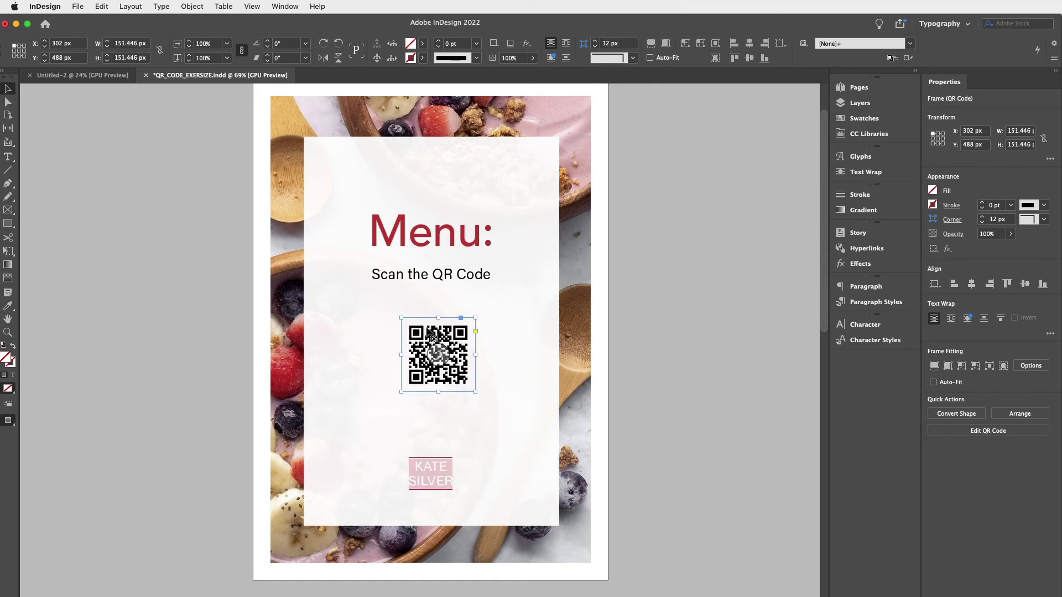
pyautogui.press('super+period')
pyautogui.press('super+period')
pyautogui.press('super+period')
pyautogui.press('super+period')
pyautogui.press('super+period')
pyautogui.press('super+period')
pyautogui.press('super+period')
pyautogui.press('super+period')
pyautogui.press('super+period')
pyautogui.press('super+period')
pyautogui.press('super+period')
pyautogui.press('super+period')
pyautogui.press('super+period')
pyautogui.press('super+period')
pyautogui.press('super+period')
pyautogui.press('super+period')
pyautogui.press('super+period')
pyautogui.press('super+period')
pyautogui.press('super+period')
pyautogui.press('super+period')
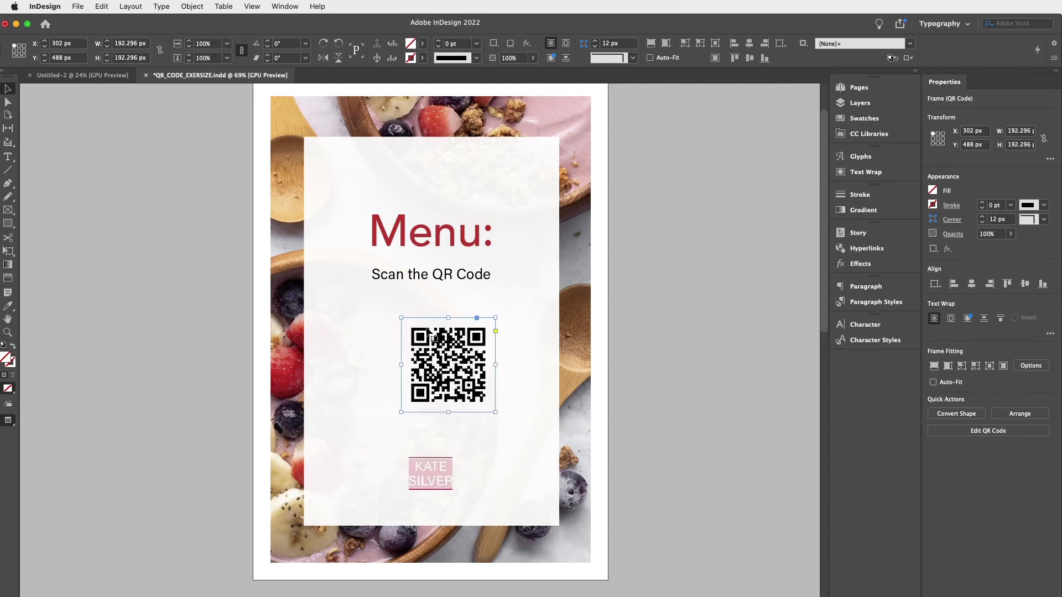
pyautogui.press('super+period')
pyautogui.press('super+period')
pyautogui.press('super+period')
pyautogui.press('super+period')
pyautogui.press('super+period')
pyautogui.press('super+period')
pyautogui.press('super+period')
pyautogui.press('super+period')
pyautogui.press('super+period')
pyautogui.press('super+period')
pyautogui.press('super+period')
pyautogui.press('super+period')
pyautogui.press('super+period')
pyautogui.press('super+period')
pyautogui.press('super+period')
pyautogui.press('super+period')
pyautogui.press('super+period')
pyautogui.press('super+period')
pyautogui.press('super+period')
pyautogui.press('super+period')
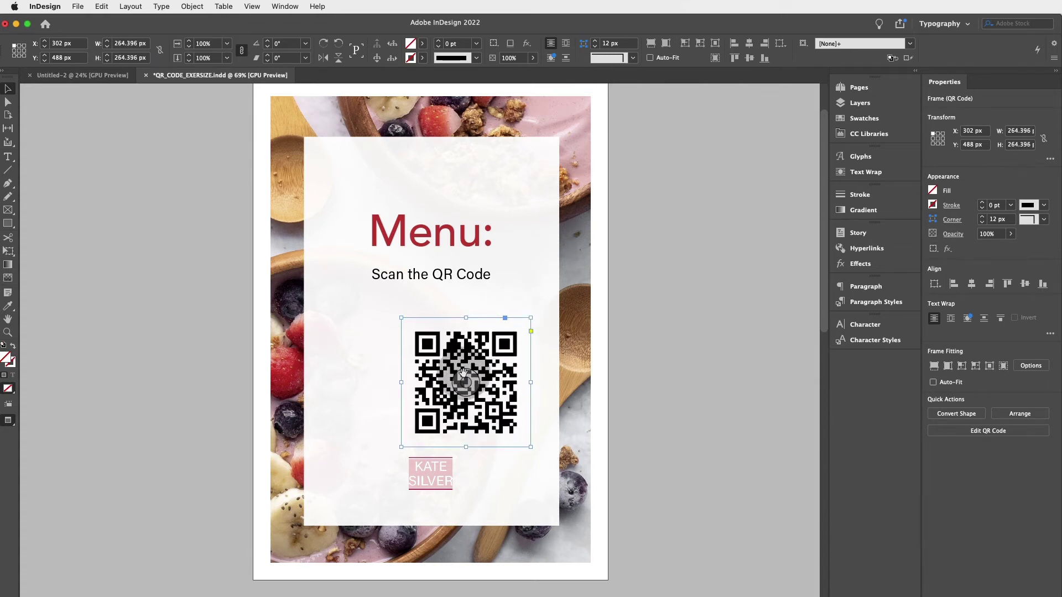
# Scale the QR code up to about 307 px and centre it beneath 'Scan the QR Code'.
pyautogui.moveTo(466, 387)
pyautogui.mouseDown()
pyautogui.moveTo(464, 364)
pyautogui.moveTo(463, 380)
pyautogui.mouseUp()
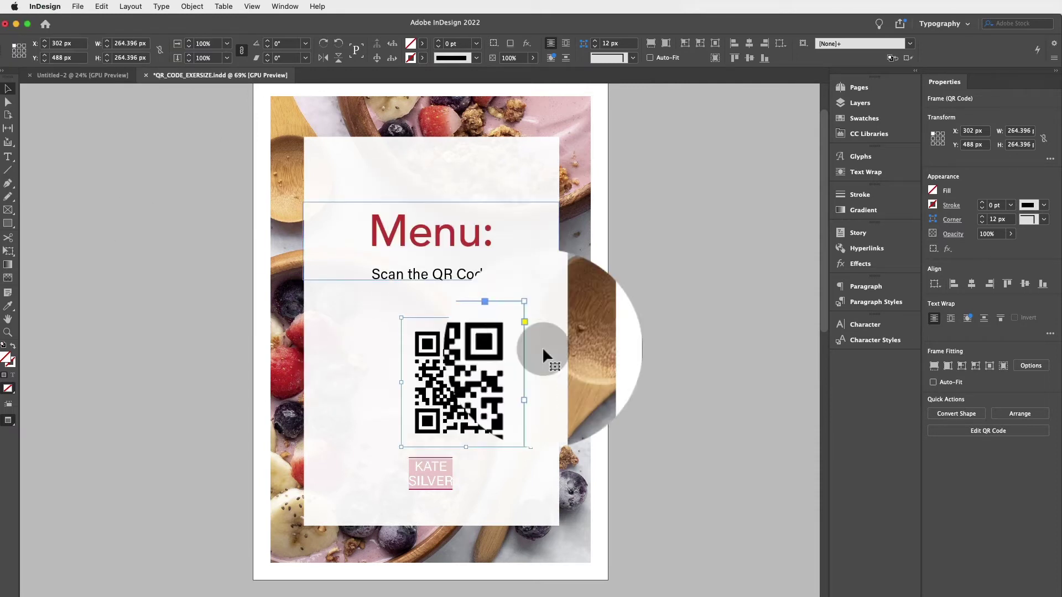
pyautogui.moveTo(508, 350); pyautogui.dragTo(477, 342)
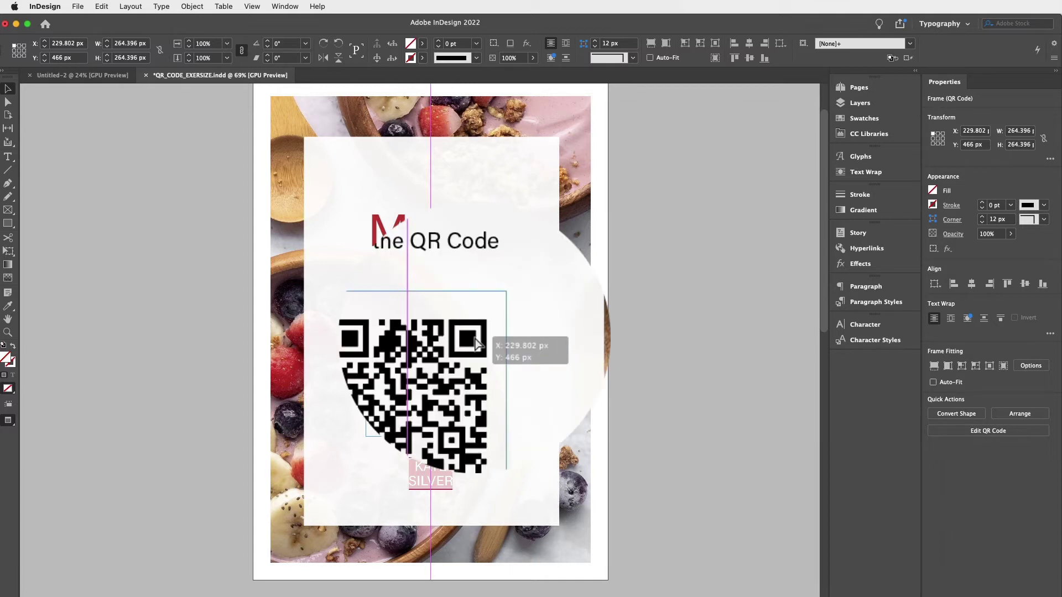
pyautogui.moveTo(476, 342); pyautogui.dragTo(475, 335)
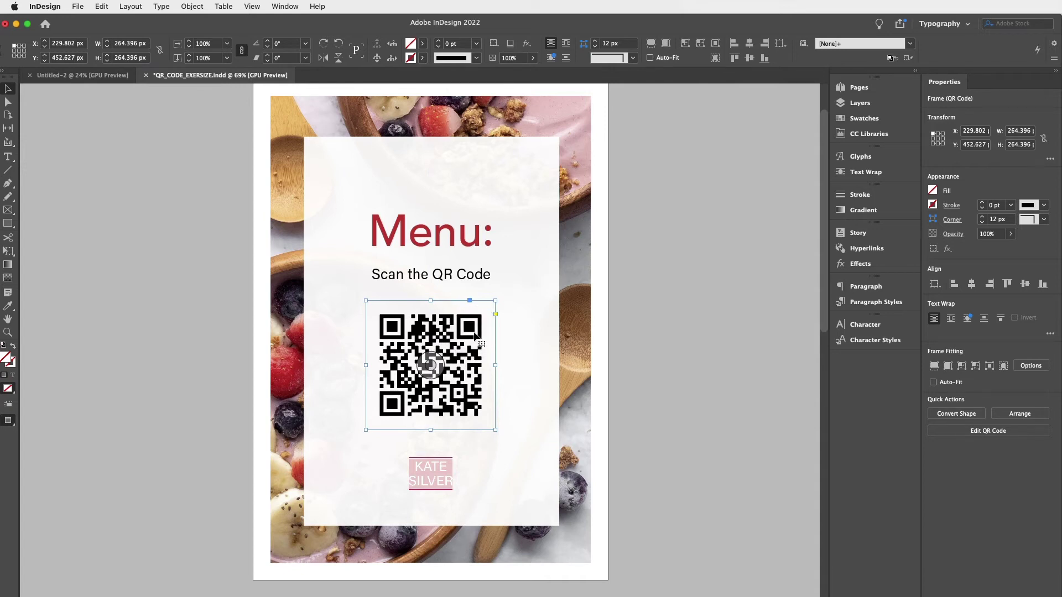
pyautogui.press('super+period')
pyautogui.press('super+period')
pyautogui.press('super+period')
pyautogui.press('super+period')
pyautogui.press('super+period')
pyautogui.press('super+period')
pyautogui.press('super+period')
pyautogui.press('super+period')
pyautogui.press('super+period')
pyautogui.press('super+period')
pyautogui.press('super+period')
pyautogui.press('super+period')
pyautogui.press('super+period')
pyautogui.press('super+period')
pyautogui.press('super+period')
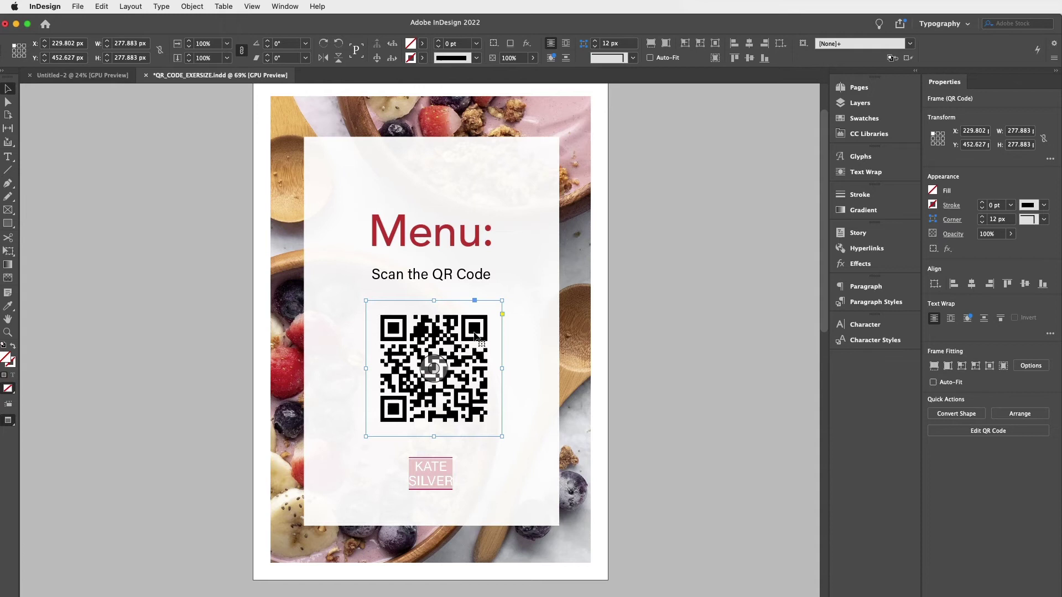
pyautogui.click(485, 338)
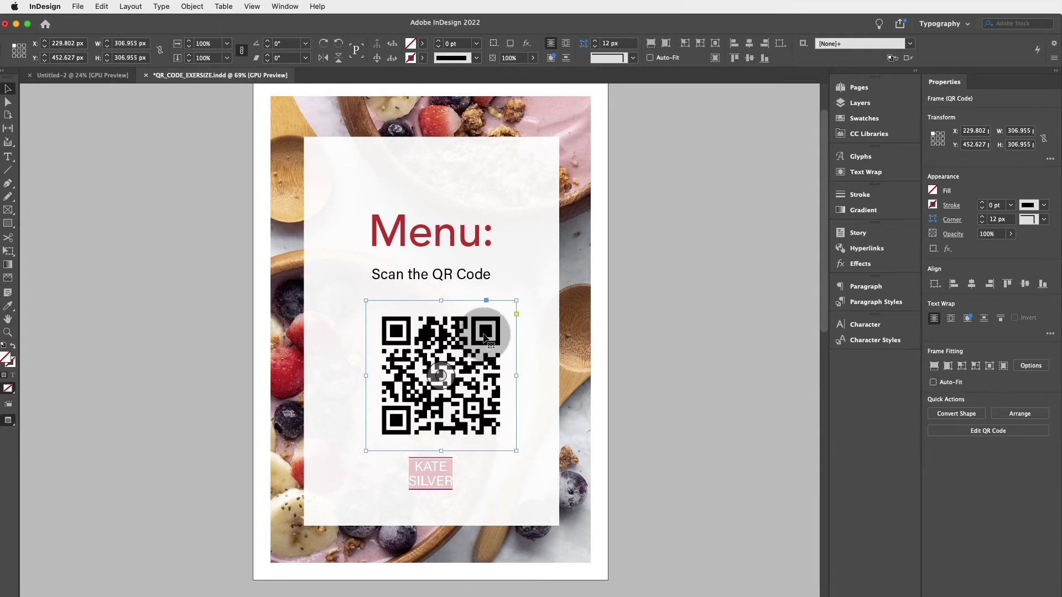
pyautogui.moveTo(485, 338); pyautogui.dragTo(475, 335)
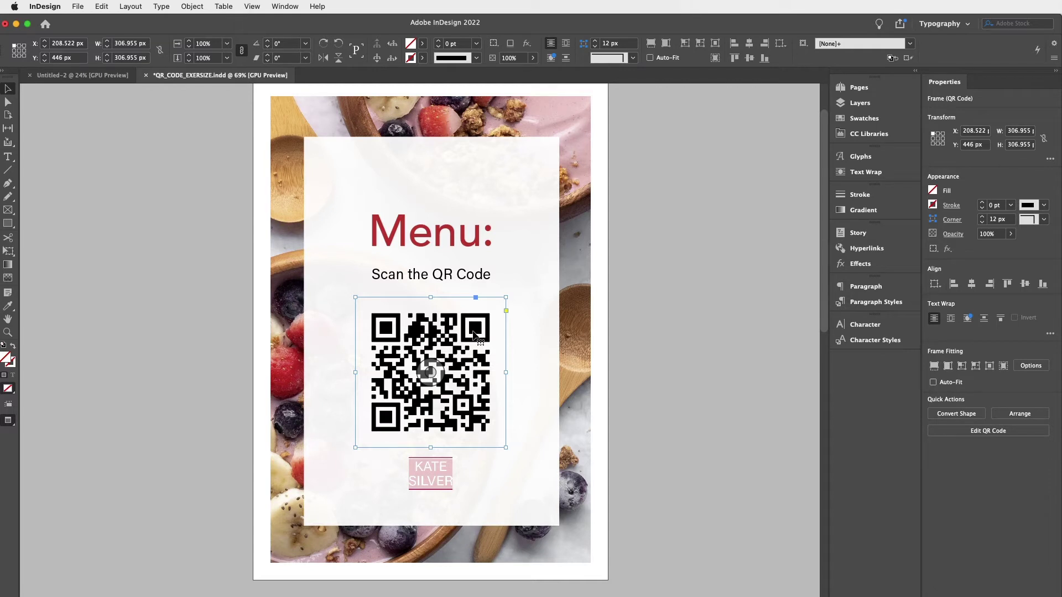
pyautogui.click(450, 352)
pyautogui.moveTo(454, 336)
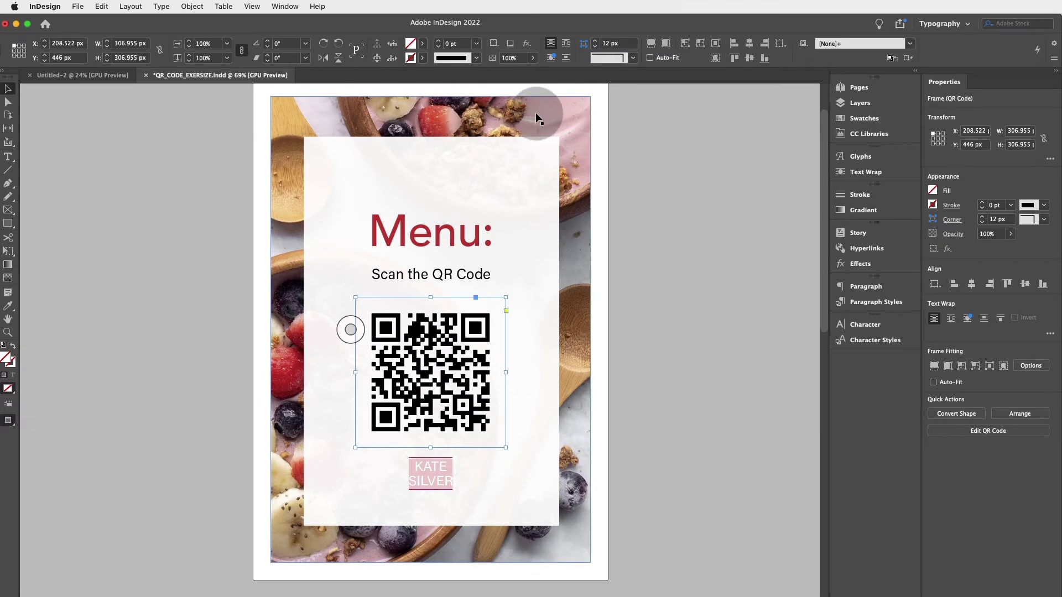
pyautogui.click(9, 307)
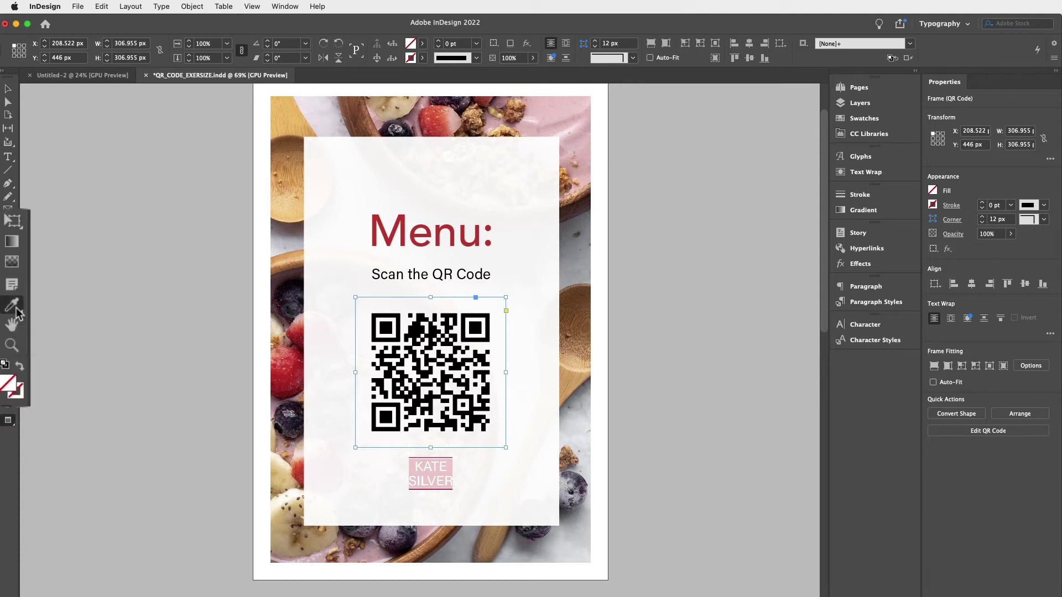
pyautogui.click(535, 108)
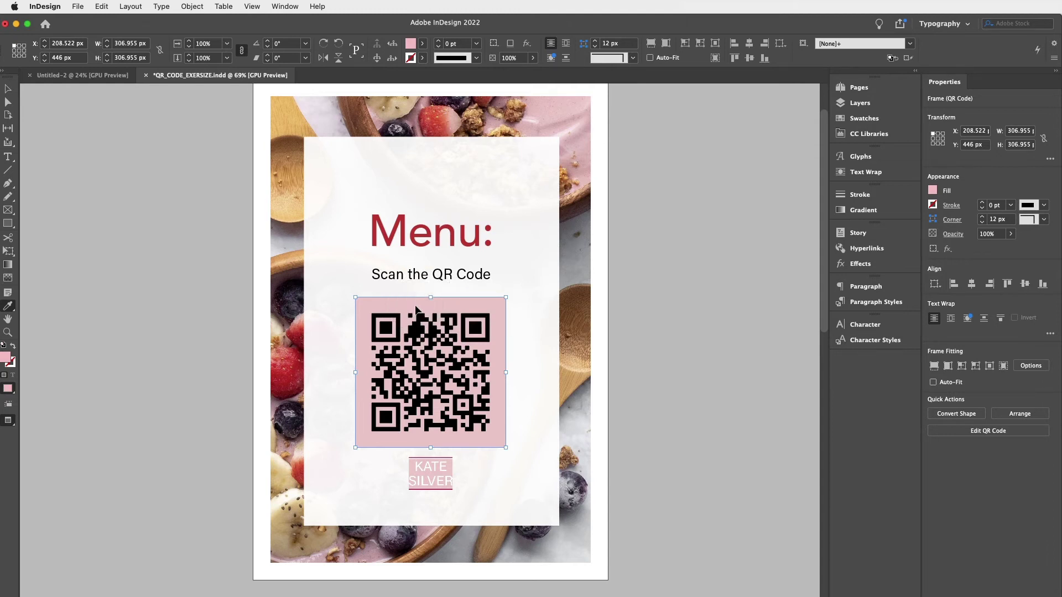
pyautogui.press('super+z')
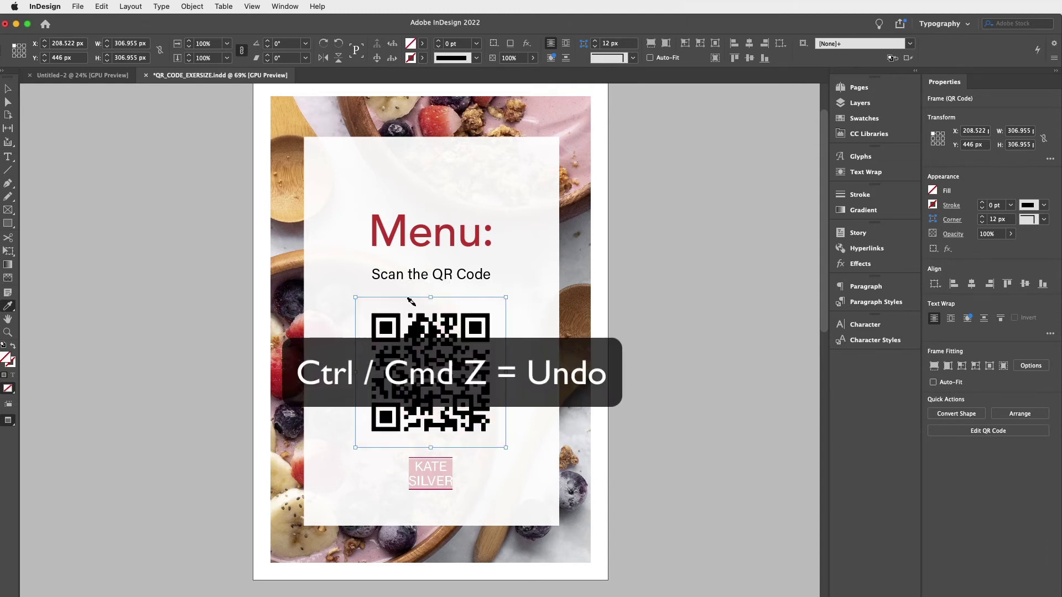
pyautogui.click(8, 89)
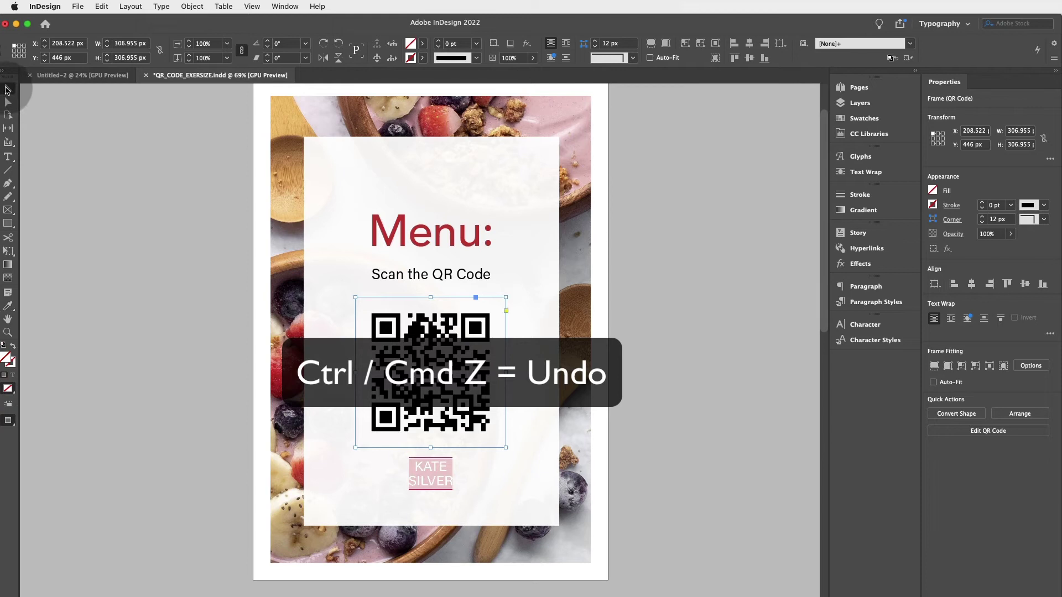
pyautogui.click(230, 244)
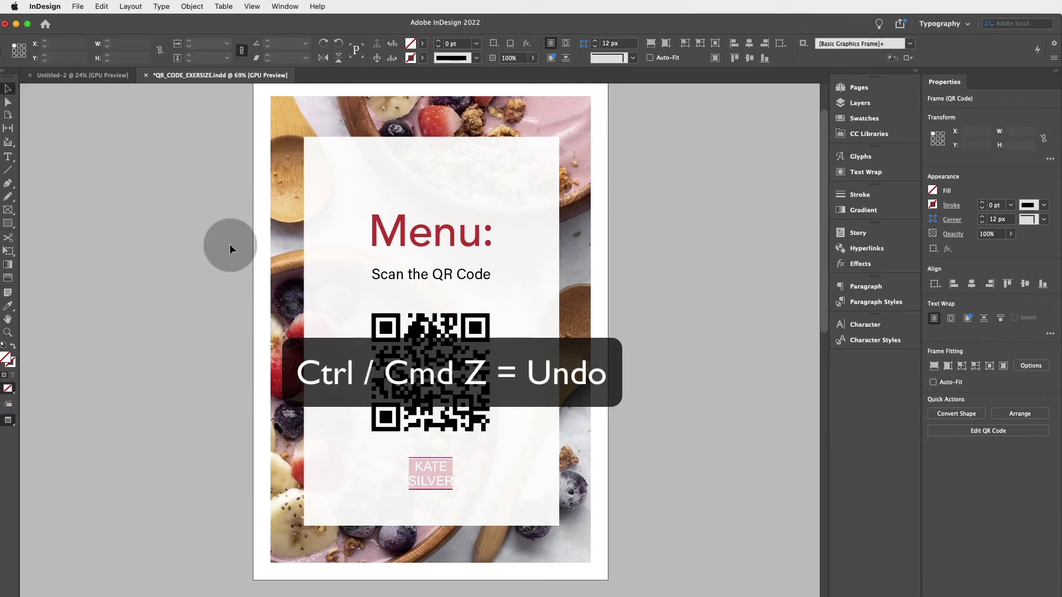
# Sample the yogurt's pink with the Eyedropper and save it as an RGB swatch.
pyautogui.click(10, 306)
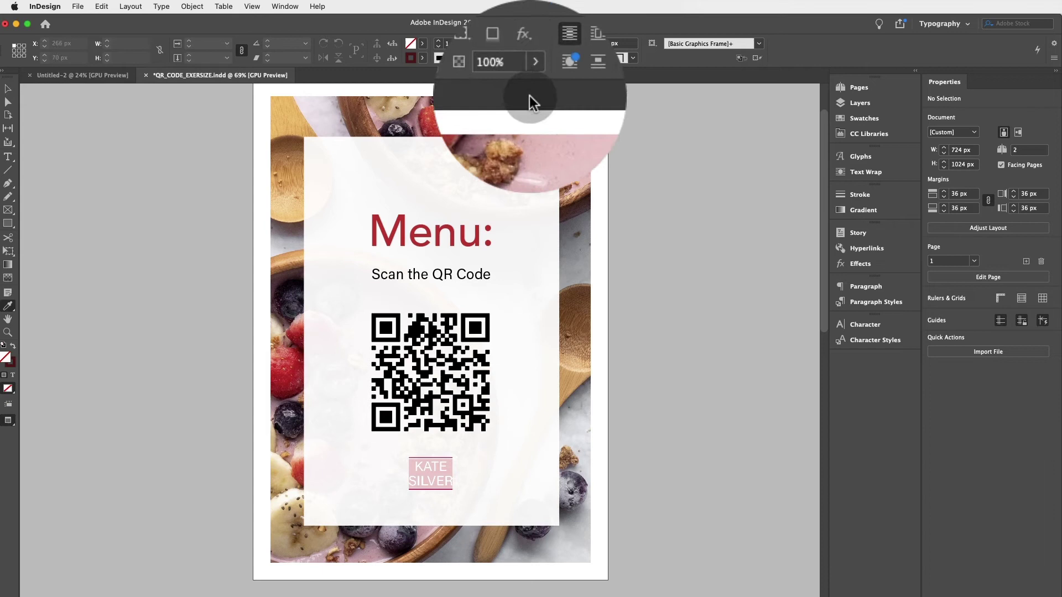
pyautogui.click(556, 101)
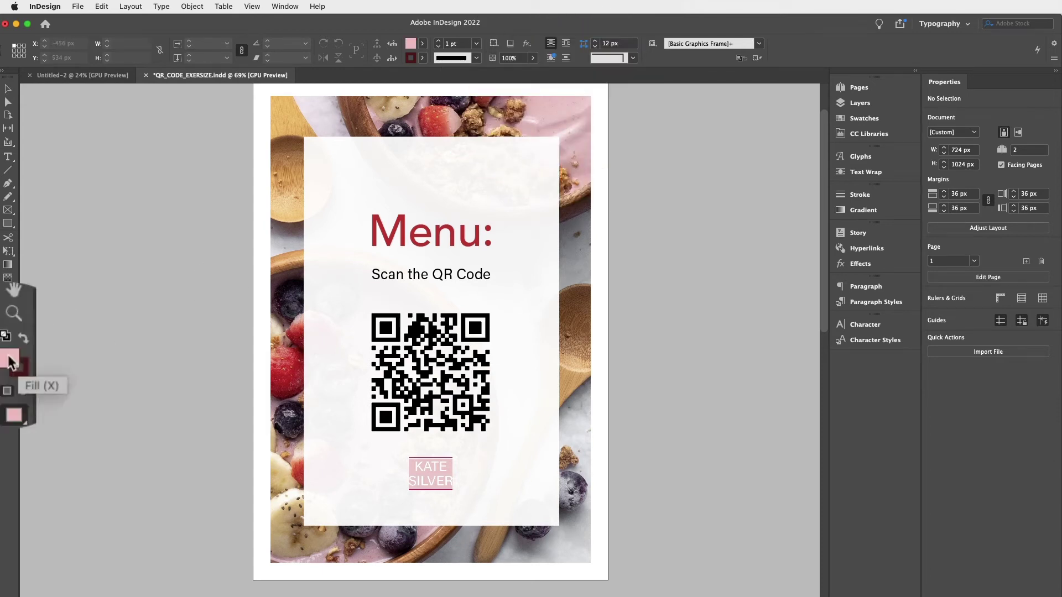
pyautogui.doubleClick(11, 363)
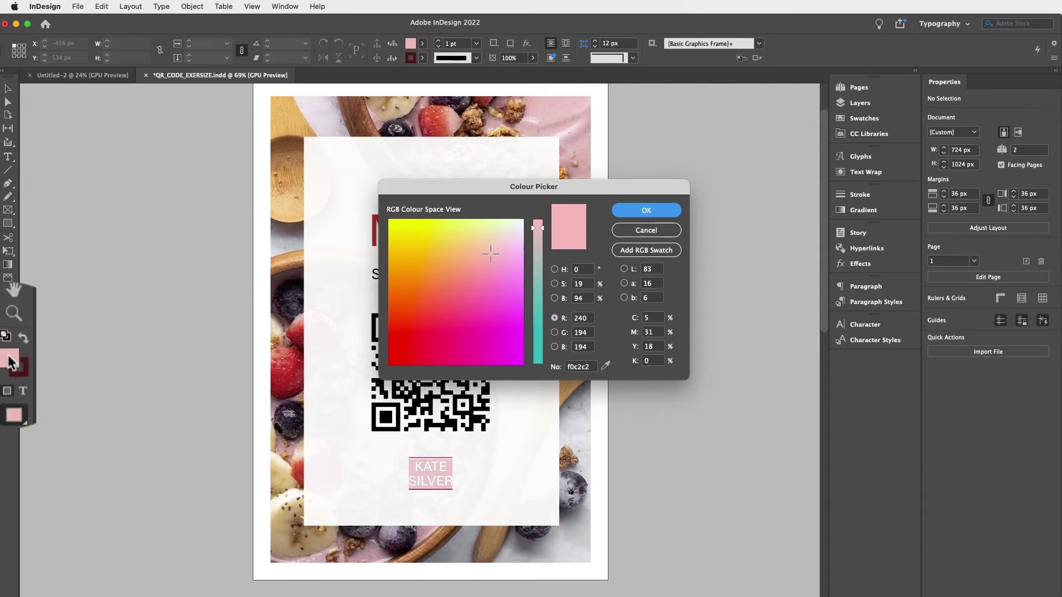
pyautogui.click(645, 249)
pyautogui.click(647, 211)
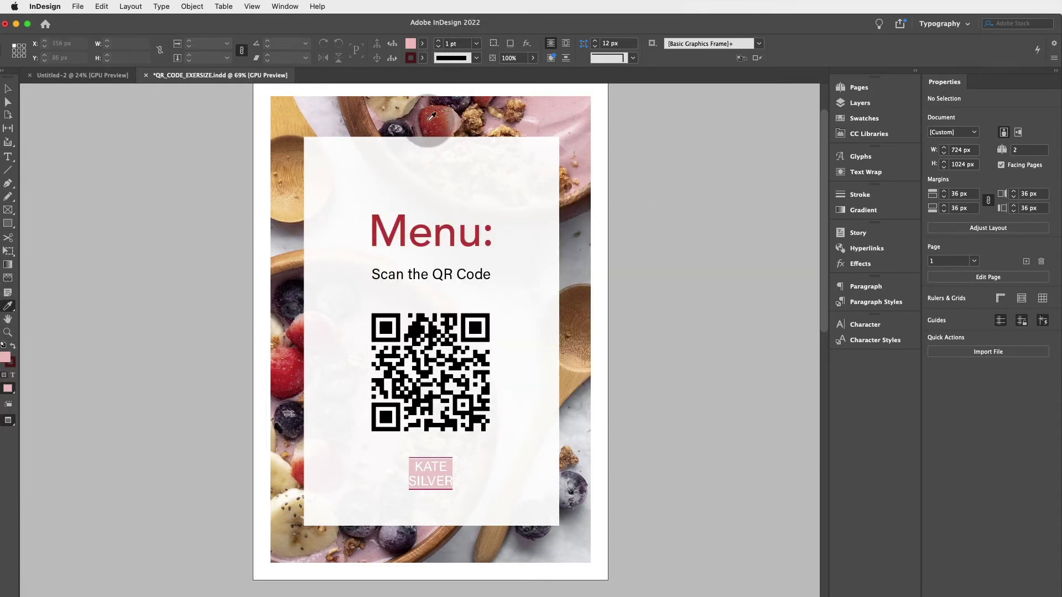
# Sample the strawberry red (R 222, G 66, B 51) and add it as an RGB swatch.
pyautogui.moveTo(426, 106)
pyautogui.mouseDown()
pyautogui.moveTo(432, 122)
pyautogui.moveTo(424, 112)
pyautogui.mouseUp()
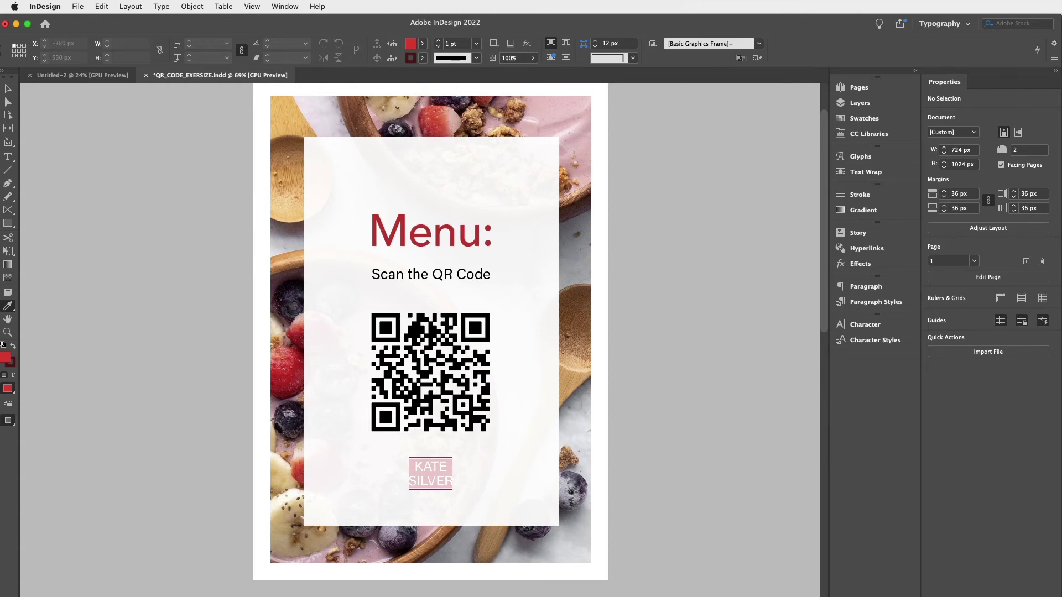
pyautogui.doubleClick(5, 356)
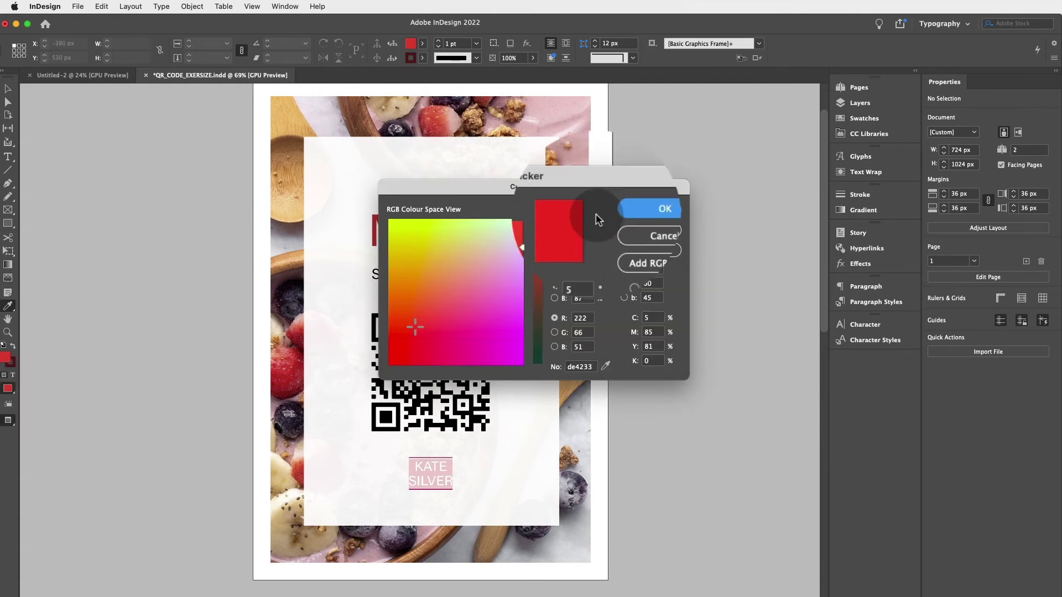
pyautogui.click(649, 251)
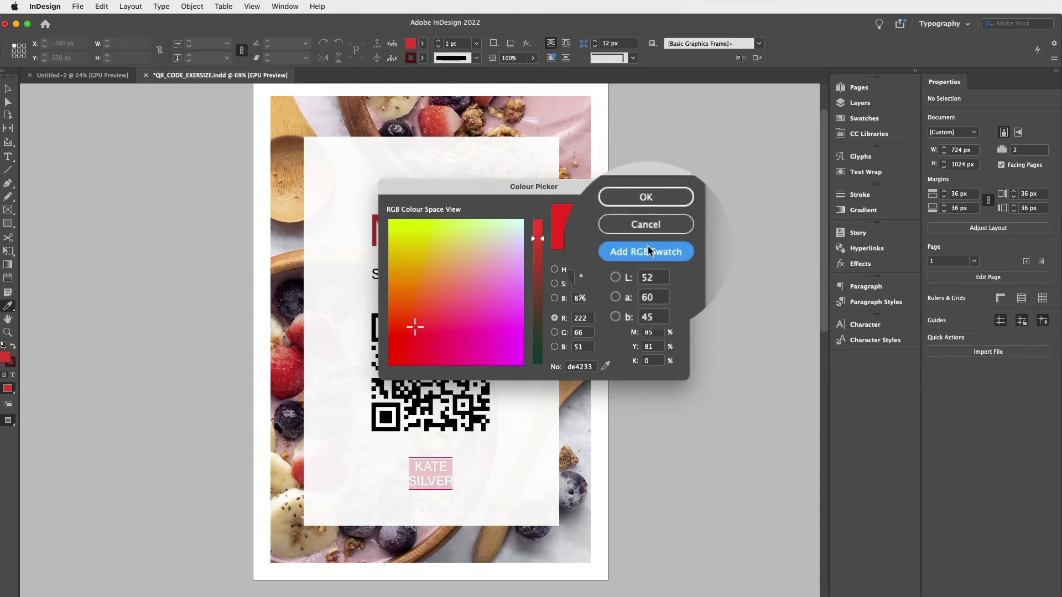
# Close the colour picker and colour the QR code with the red R=222 G=66 B=51 swatch.
pyautogui.click(646, 196)
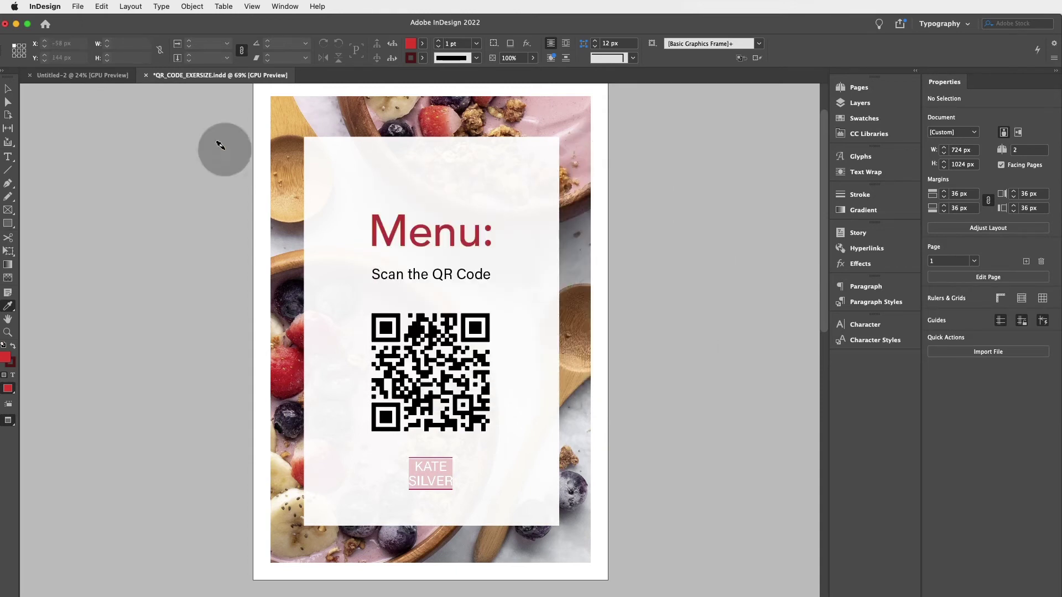
pyautogui.click(8, 89)
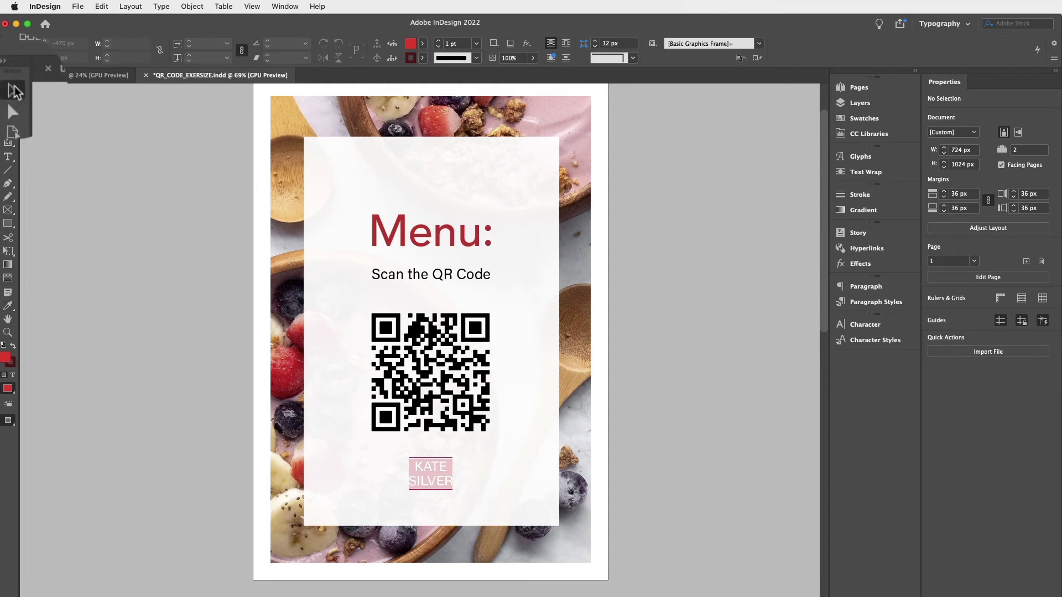
pyautogui.click(462, 329)
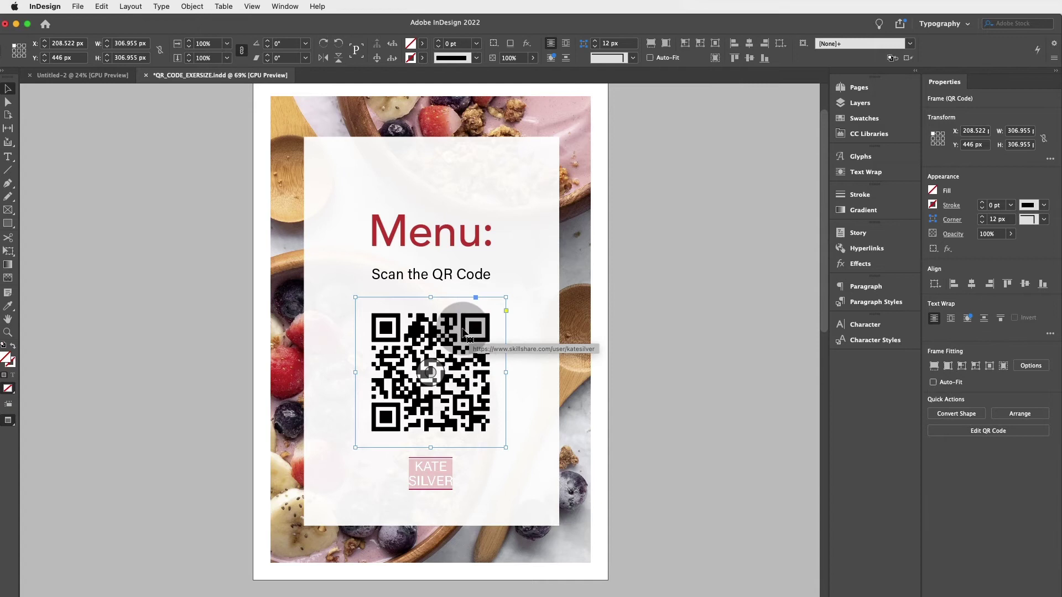
pyautogui.rightClick(463, 332)
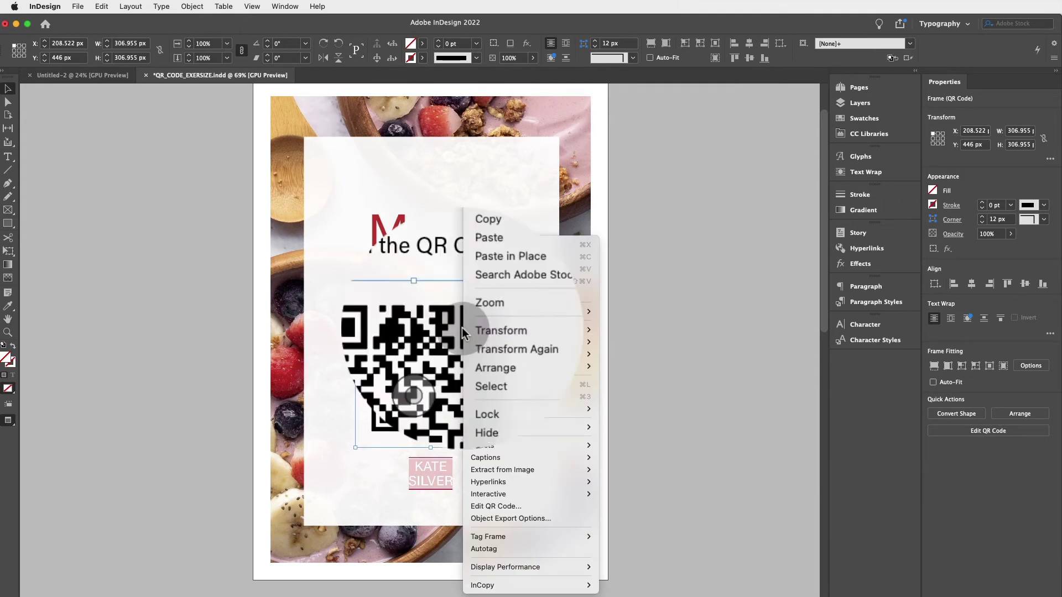
pyautogui.click(545, 479)
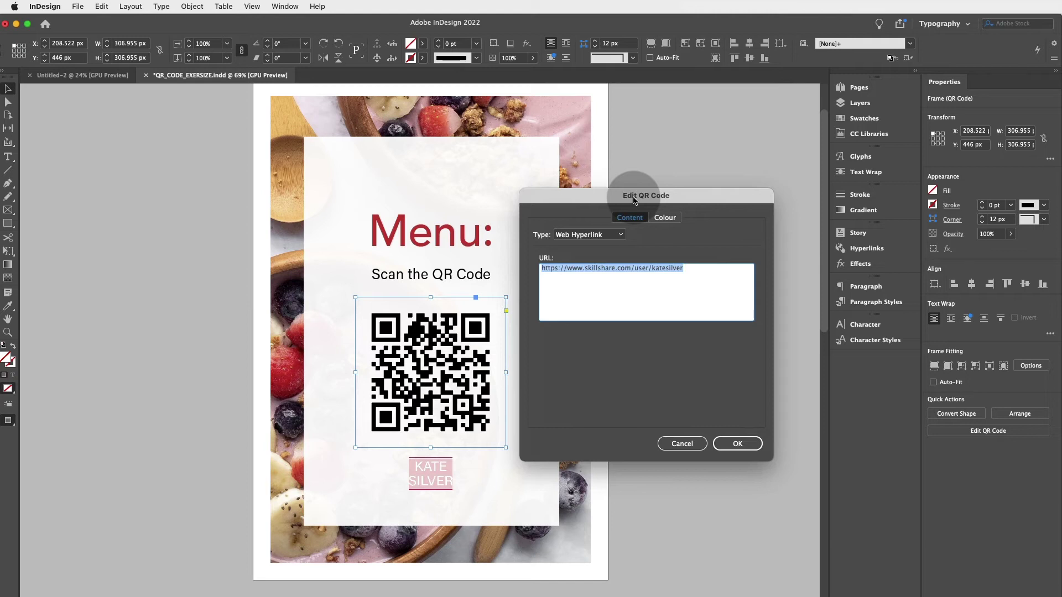
pyautogui.click(665, 217)
pyautogui.scroll(-2, 634, 299)
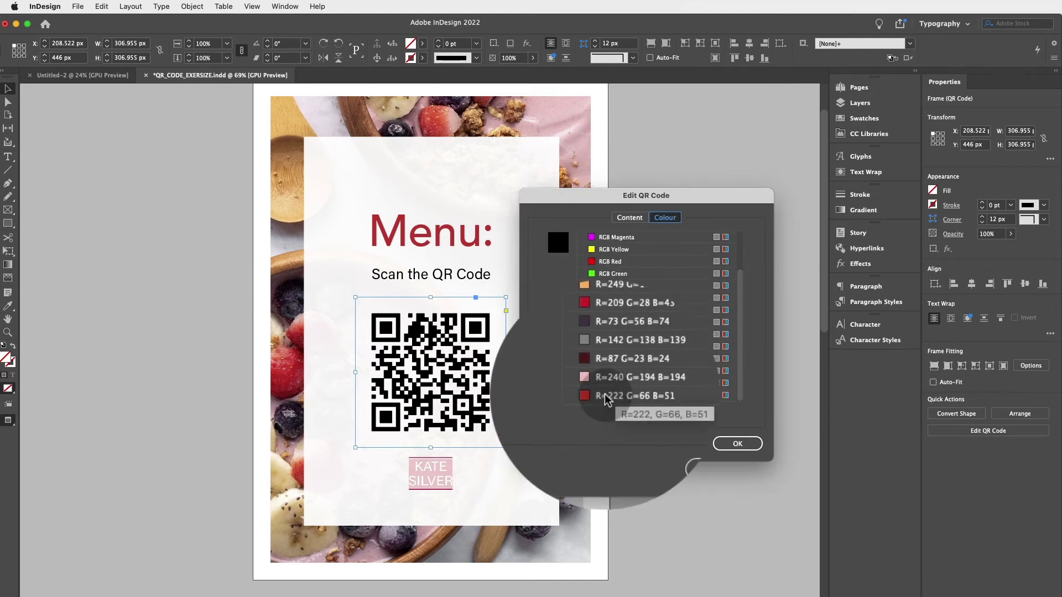
pyautogui.click(603, 396)
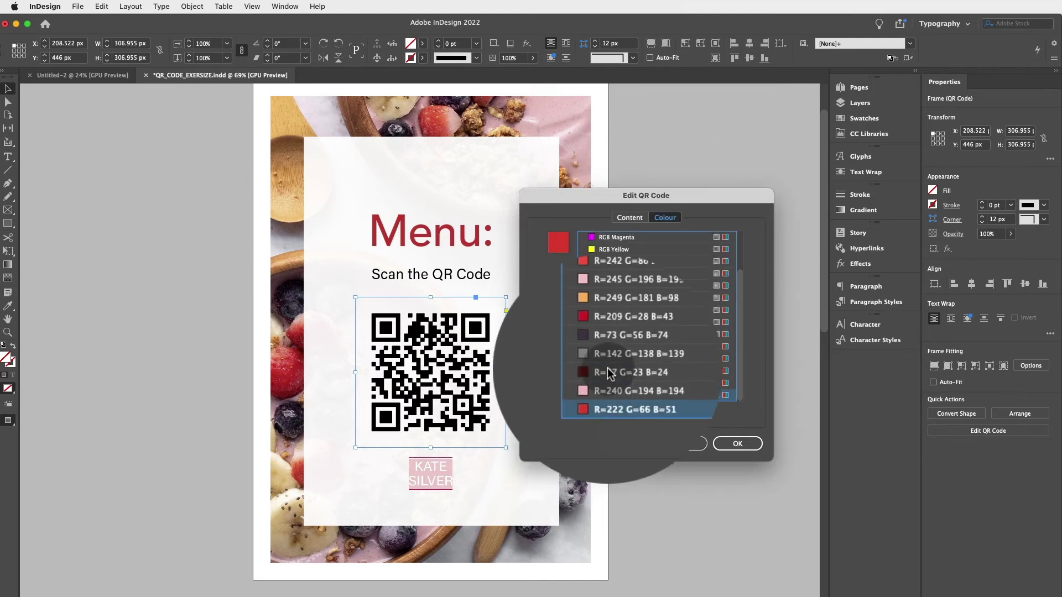
pyautogui.click(608, 371)
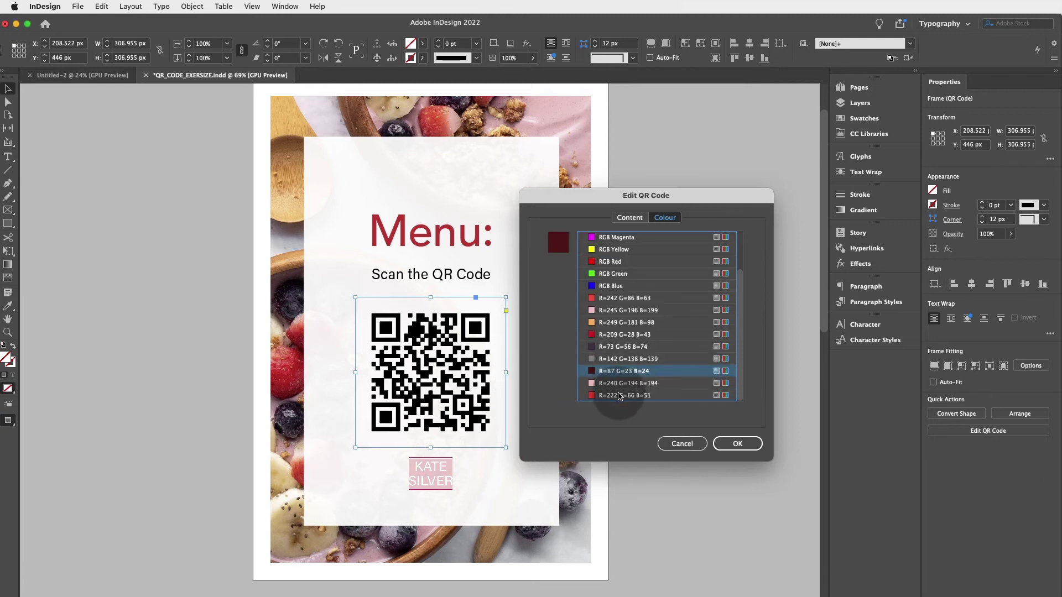
pyautogui.click(619, 396)
pyautogui.click(737, 444)
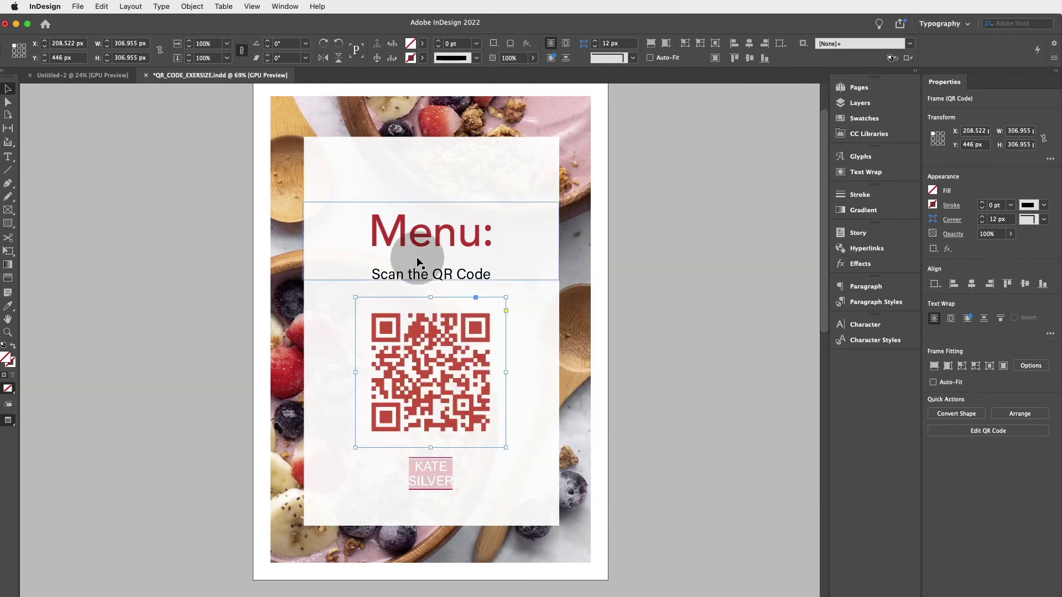
# Recolour the QR code with the dark maroon R=87 G=23 B=24 swatch instead.
pyautogui.rightClick(468, 332)
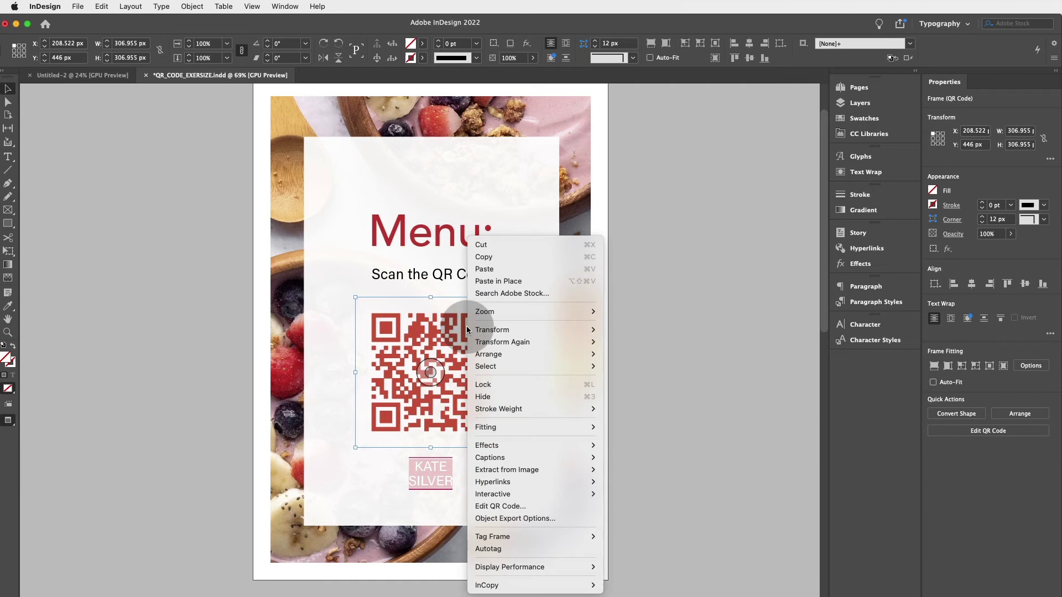
pyautogui.click(541, 506)
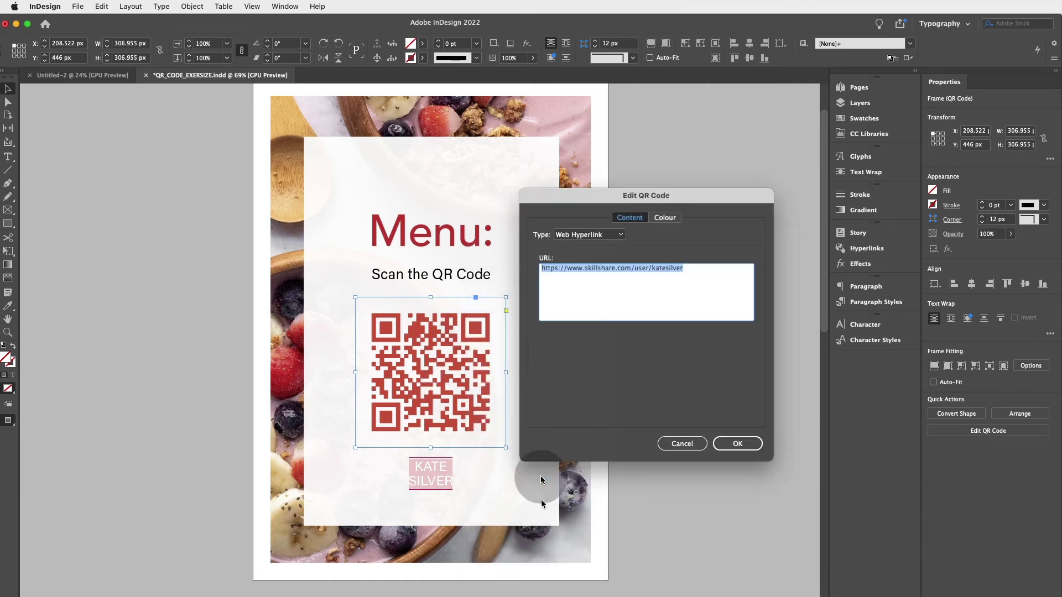
pyautogui.click(665, 217)
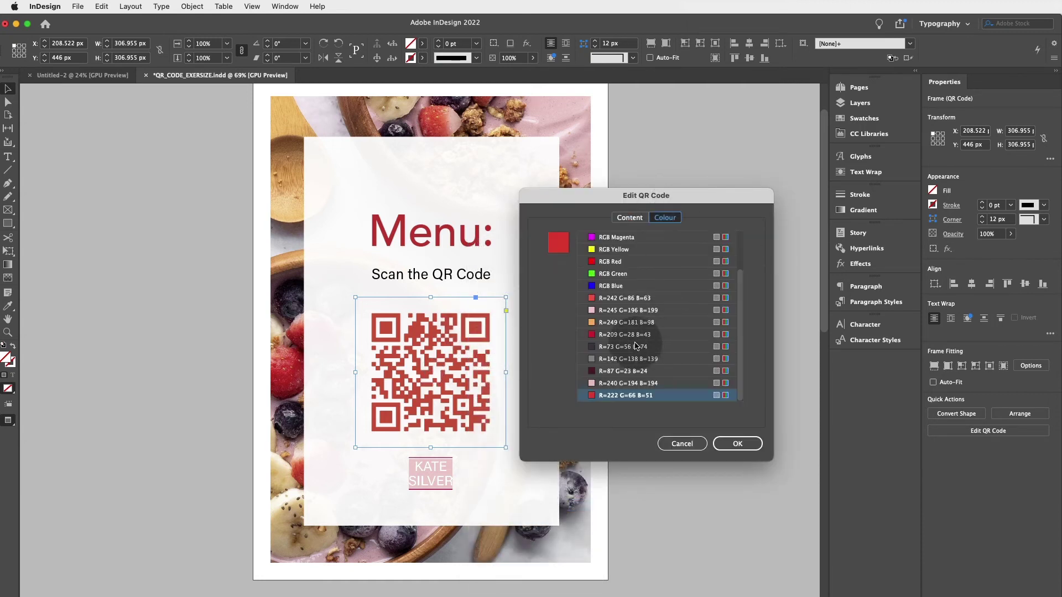
pyautogui.click(620, 382)
pyautogui.click(618, 371)
pyautogui.click(738, 443)
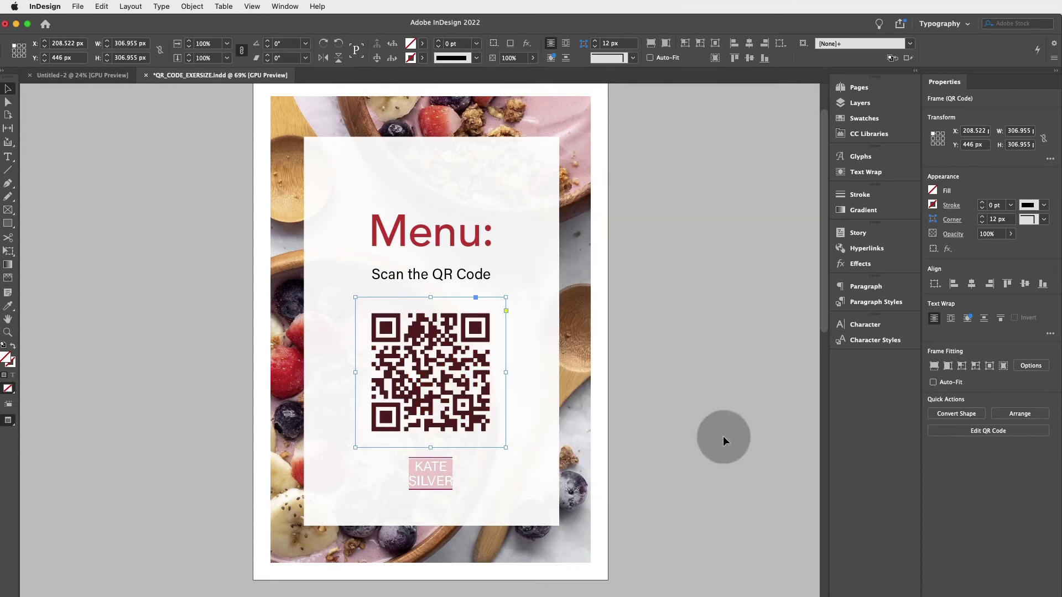
pyautogui.click(598, 307)
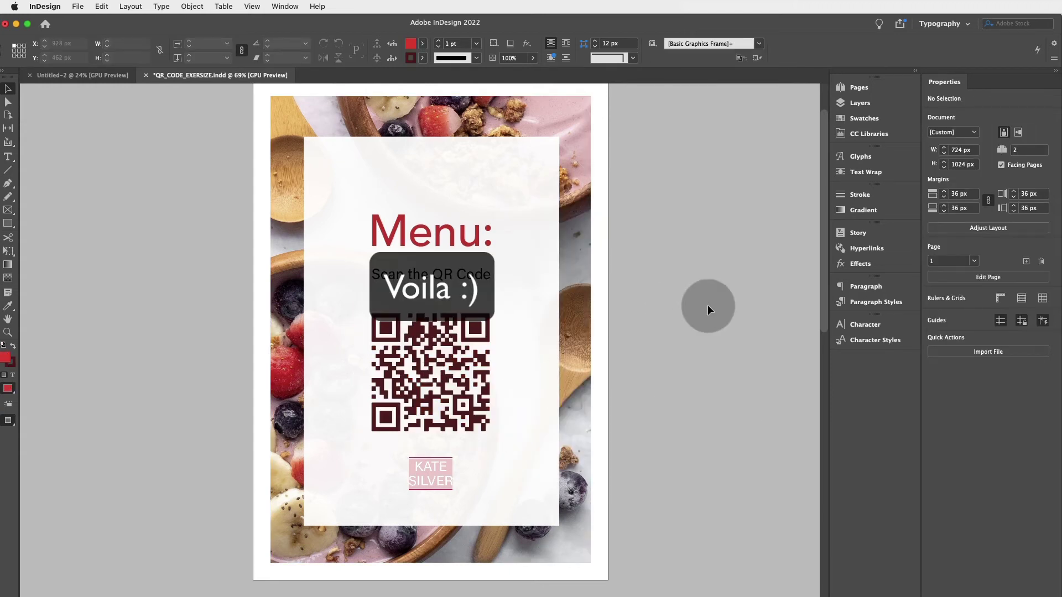
pyautogui.scroll(-10, 709, 309)
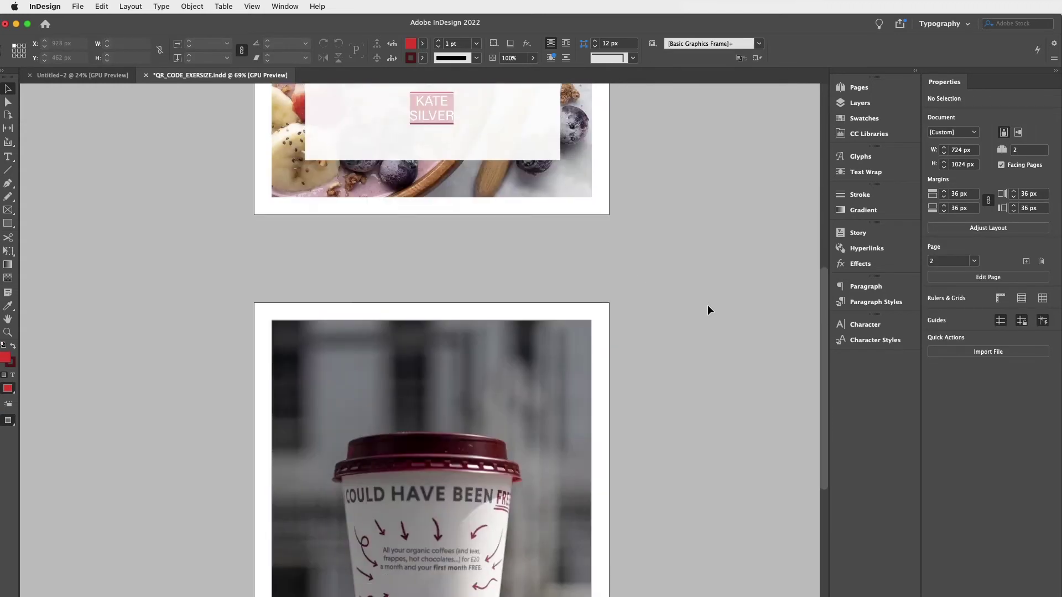
pyautogui.scroll(-5, 708, 308)
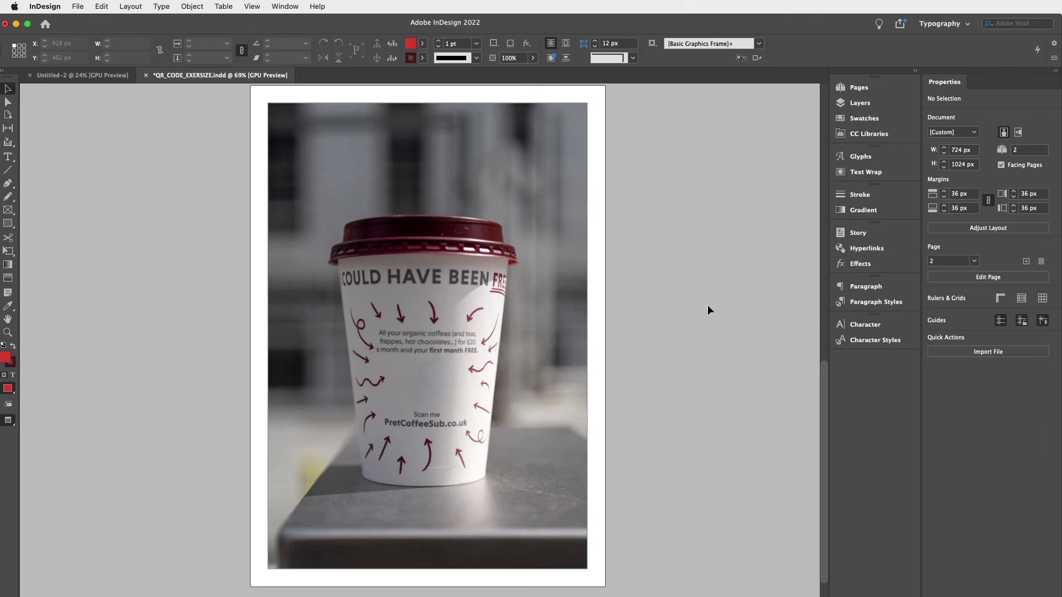
pyautogui.click(427, 335)
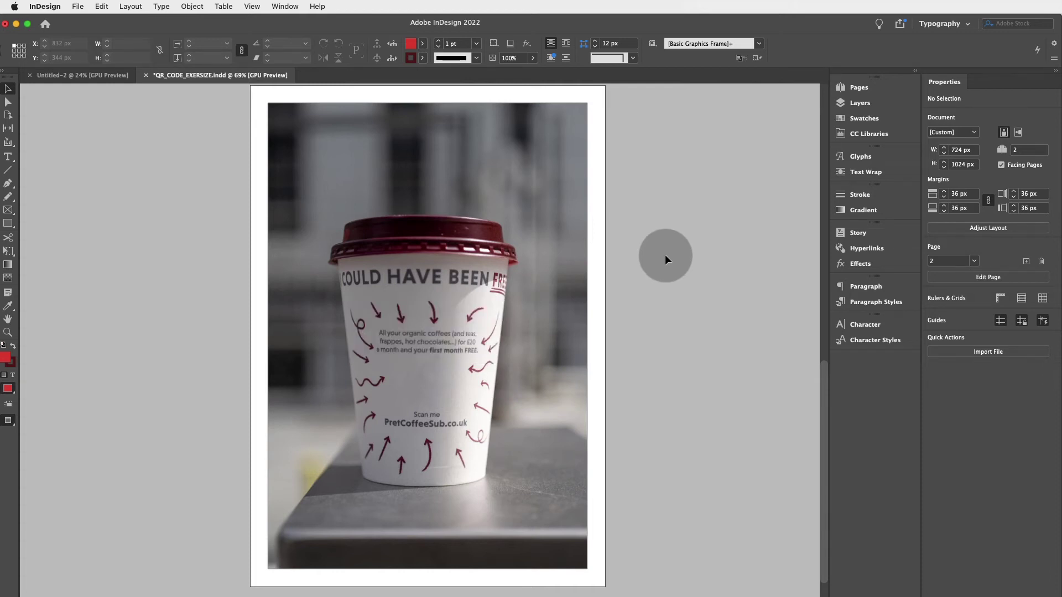
pyautogui.click(427, 335)
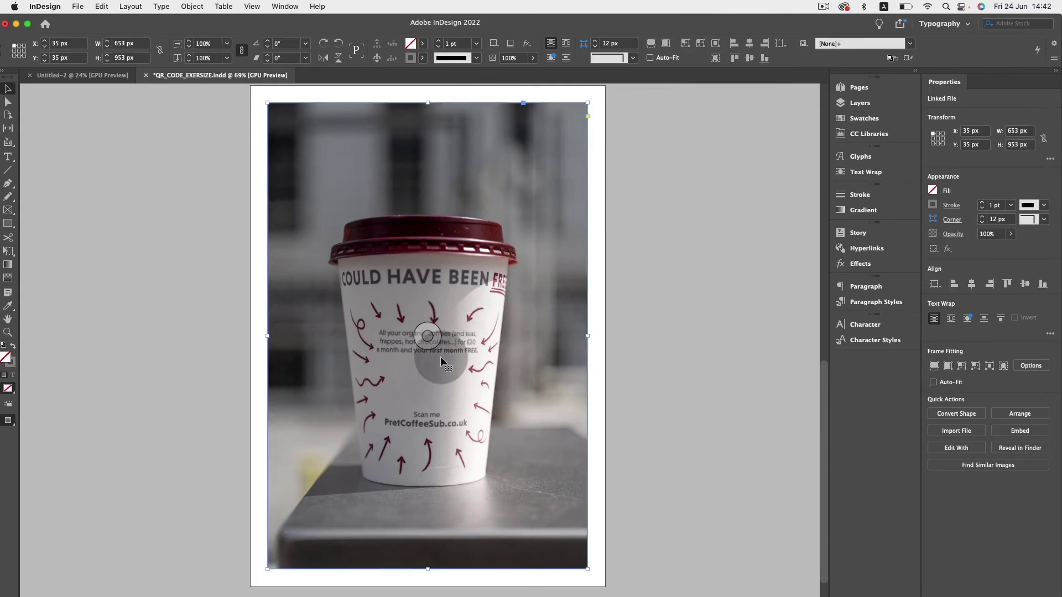
pyautogui.click(666, 330)
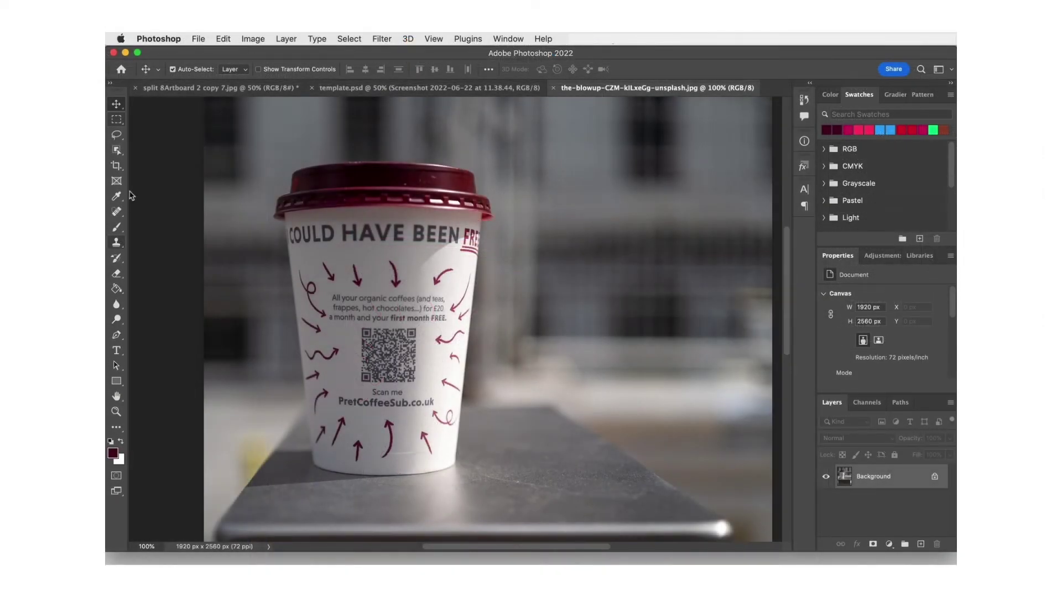
# Spot-heal away the QR code and leftover text fragments on the cup with a smaller brush.
pyautogui.click(116, 211)
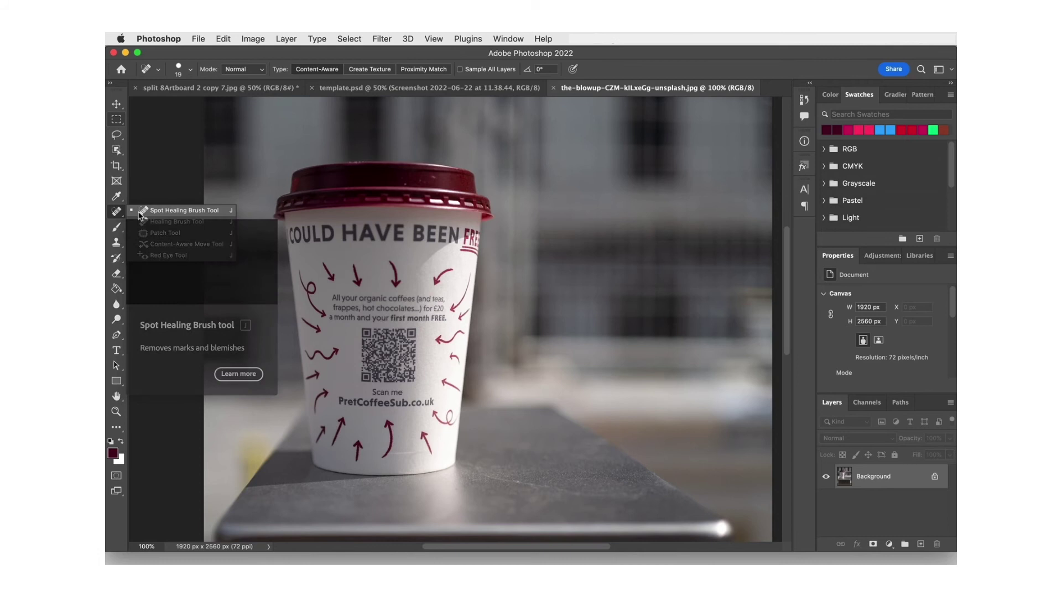
pyautogui.scroll(1, 404, 392)
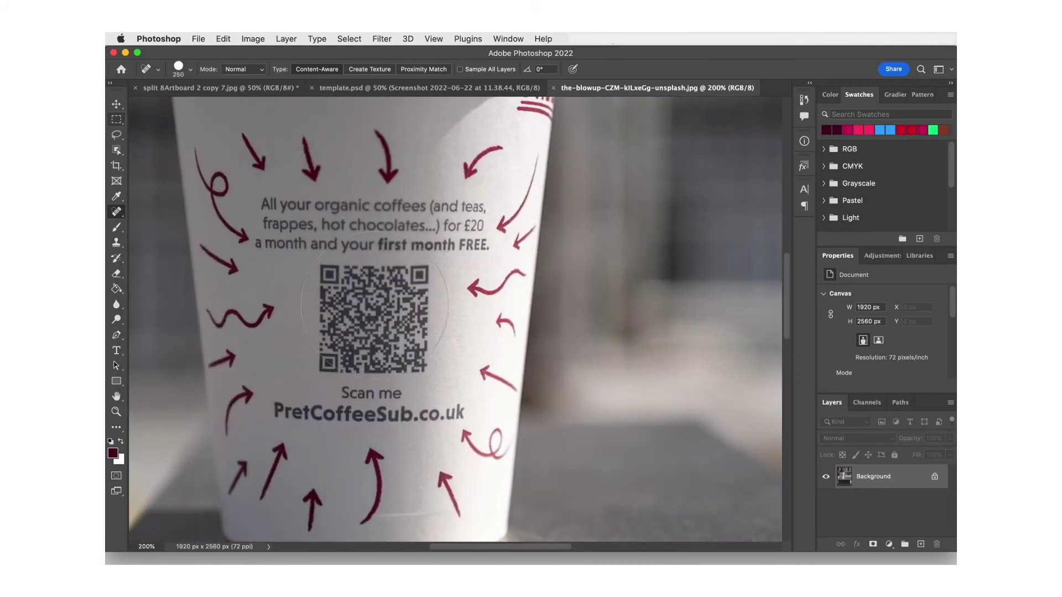
pyautogui.click(382, 315)
pyautogui.press('[')
pyautogui.press('[')
pyautogui.press('[')
pyautogui.click(390, 287)
pyautogui.press('[')
pyautogui.press('[')
pyautogui.press('[')
pyautogui.click(324, 339)
pyautogui.click(388, 289)
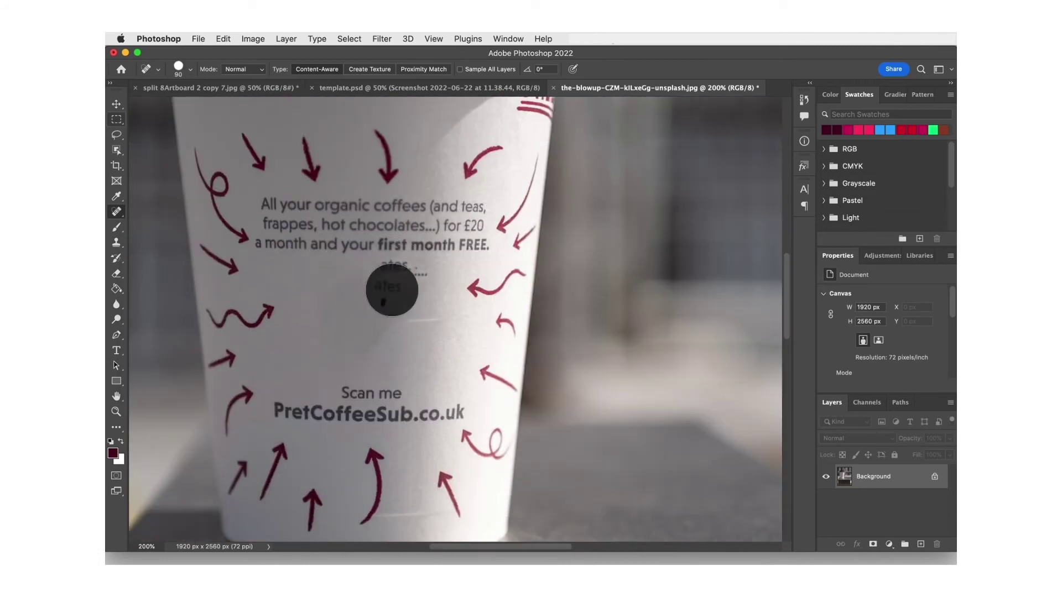
pyautogui.click(355, 289)
pyautogui.click(365, 338)
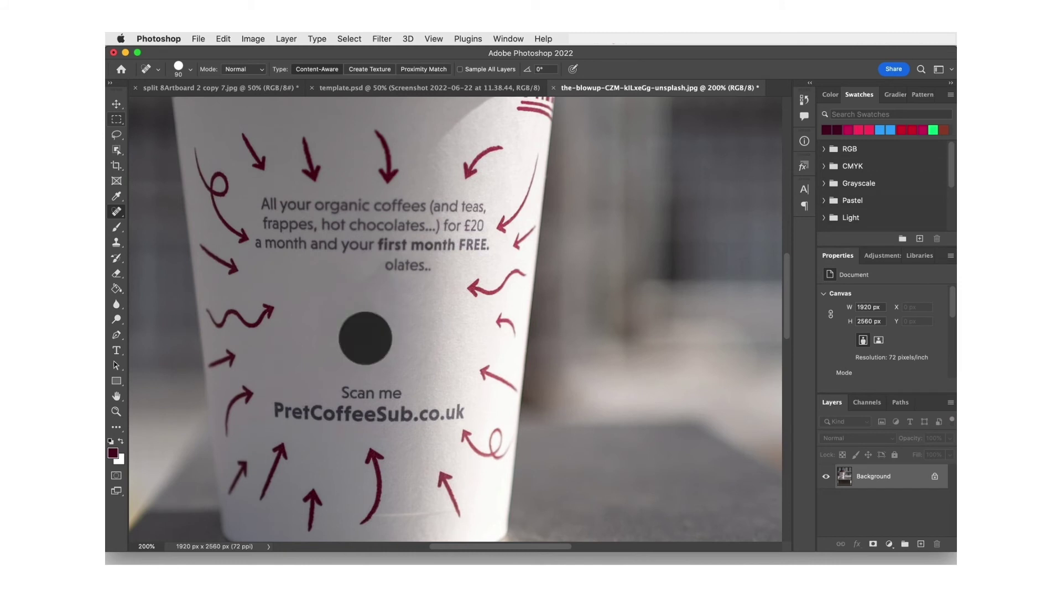
pyautogui.click(408, 279)
pyautogui.click(408, 271)
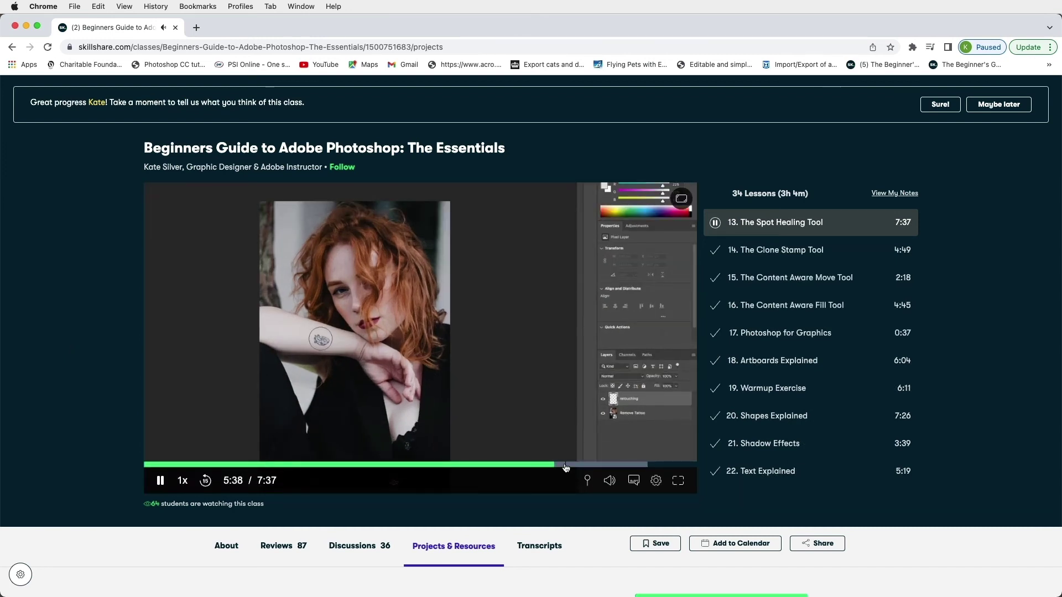
# Seek ahead in the Spot Healing lesson video, pause it, and go back to InDesign.
pyautogui.click(630, 466)
pyautogui.click(637, 467)
pyautogui.click(648, 469)
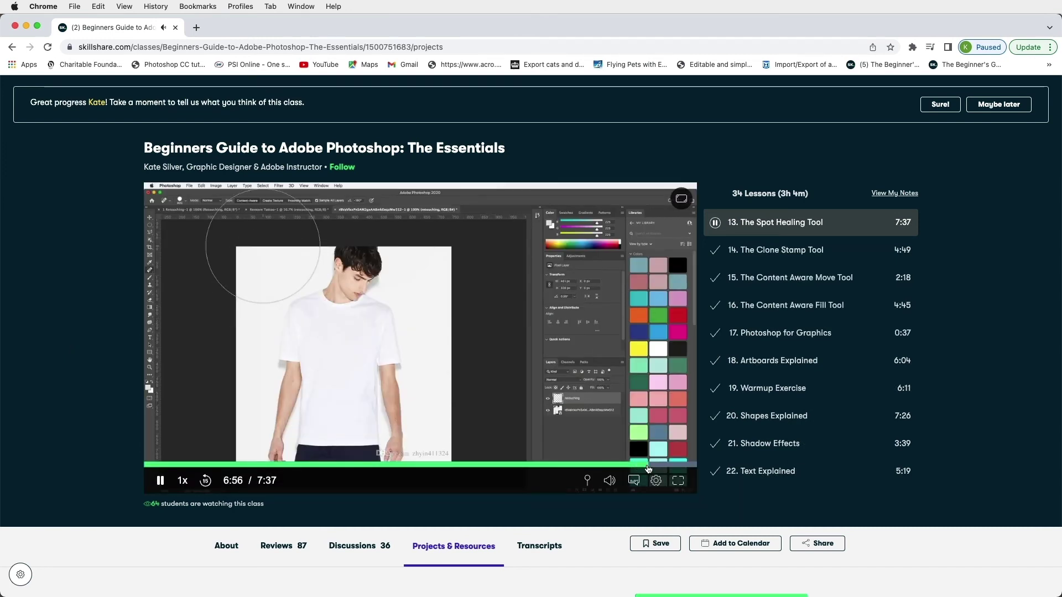
pyautogui.click(161, 480)
pyautogui.click(26, 26)
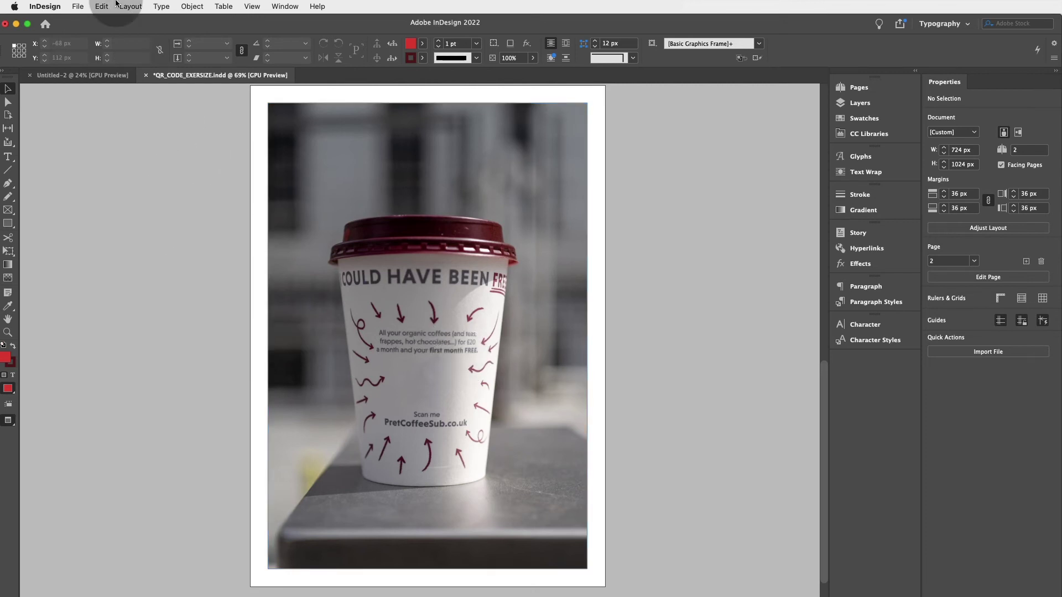
# Generate a Web Hyperlink QR code using the dark red R=87 G=23 B=24 swatch.
pyautogui.click(200, 7)
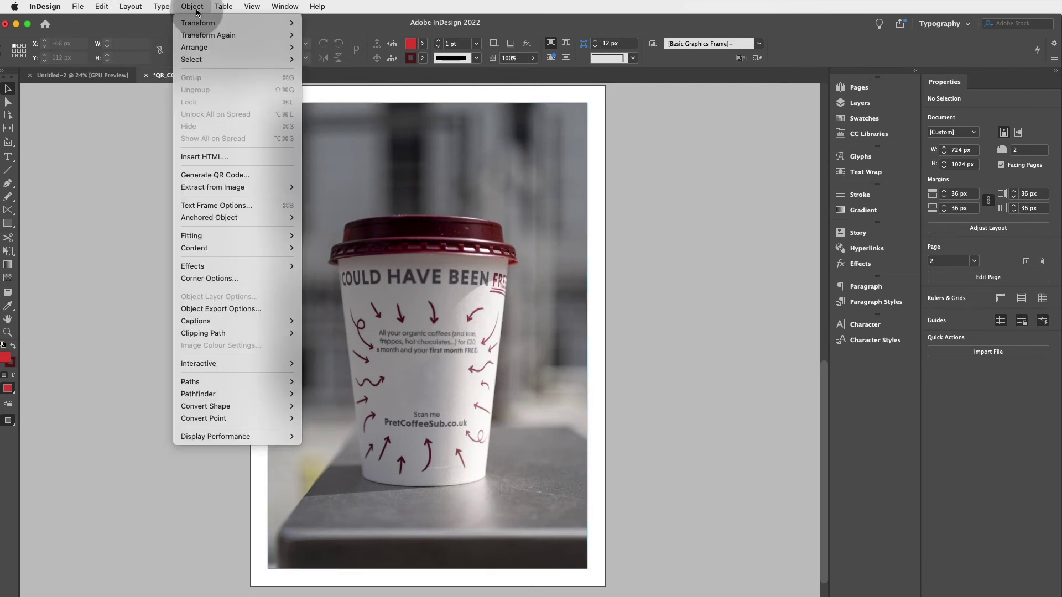
pyautogui.click(206, 174)
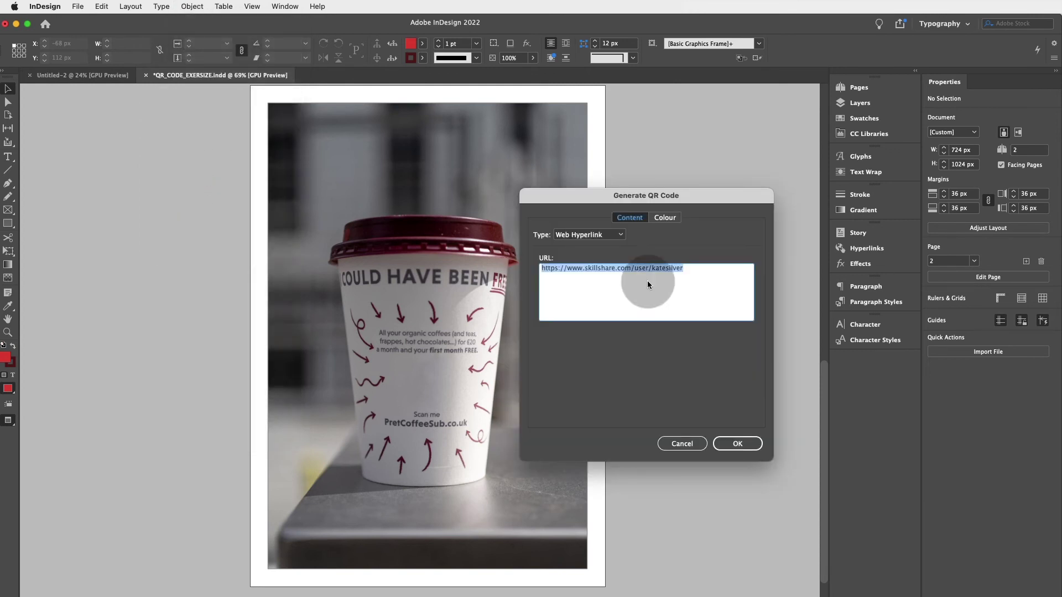
pyautogui.click(609, 269)
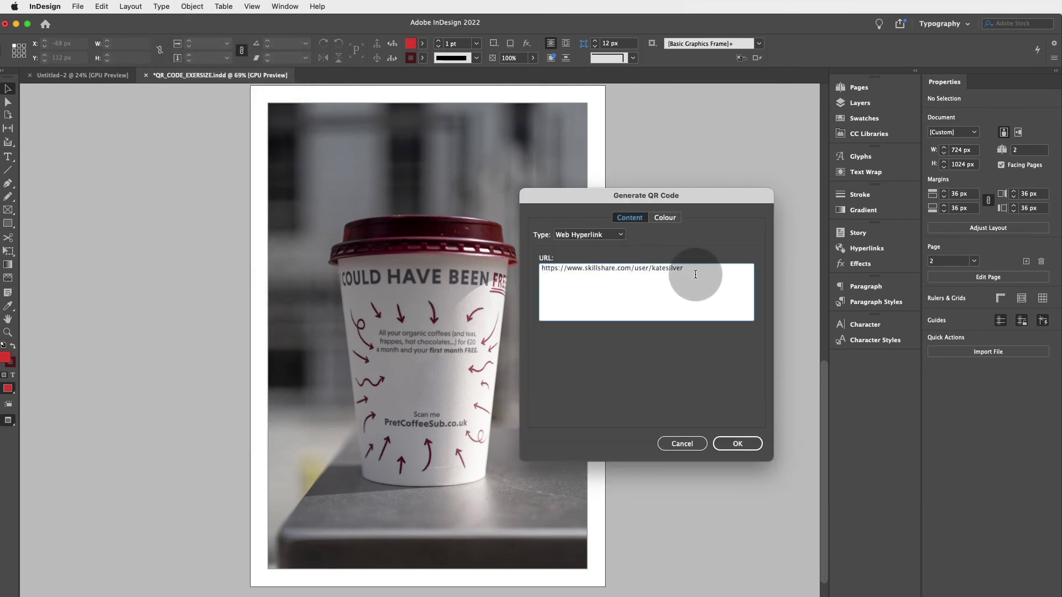
pyautogui.moveTo(684, 269); pyautogui.dragTo(488, 267)
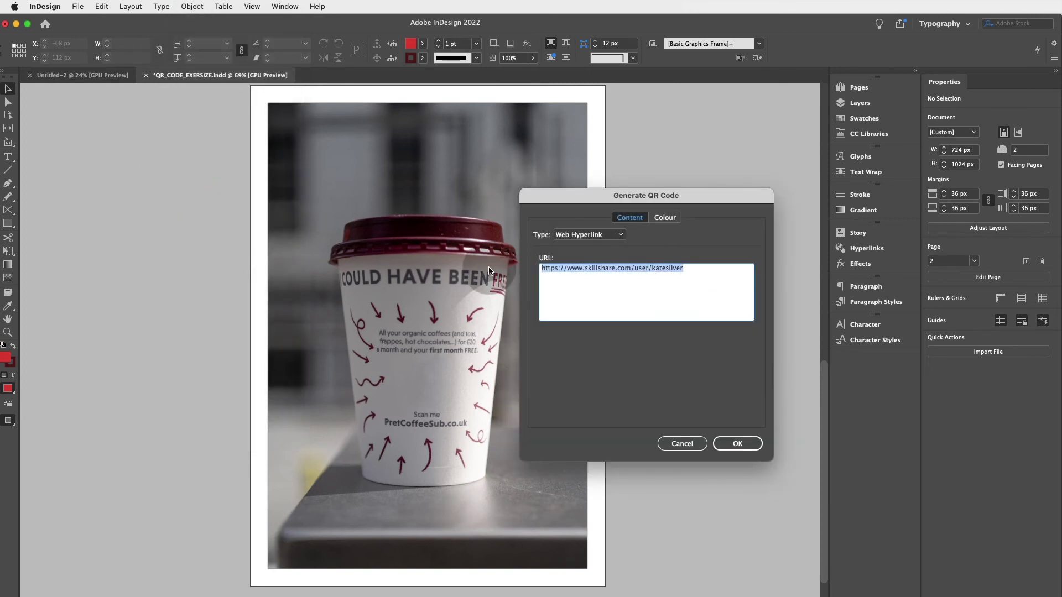
pyautogui.click(665, 218)
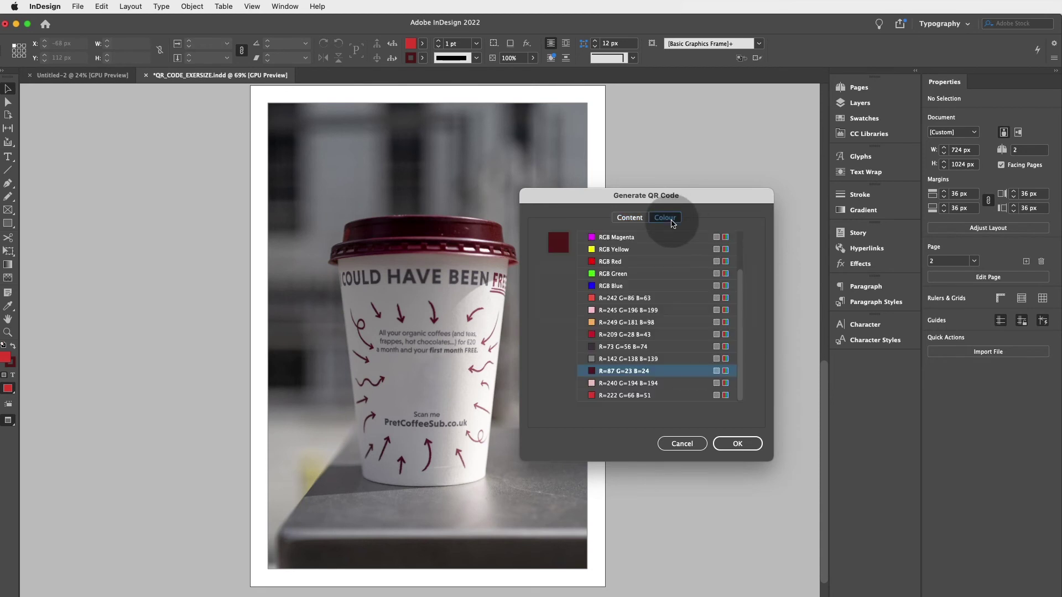
pyautogui.click(650, 347)
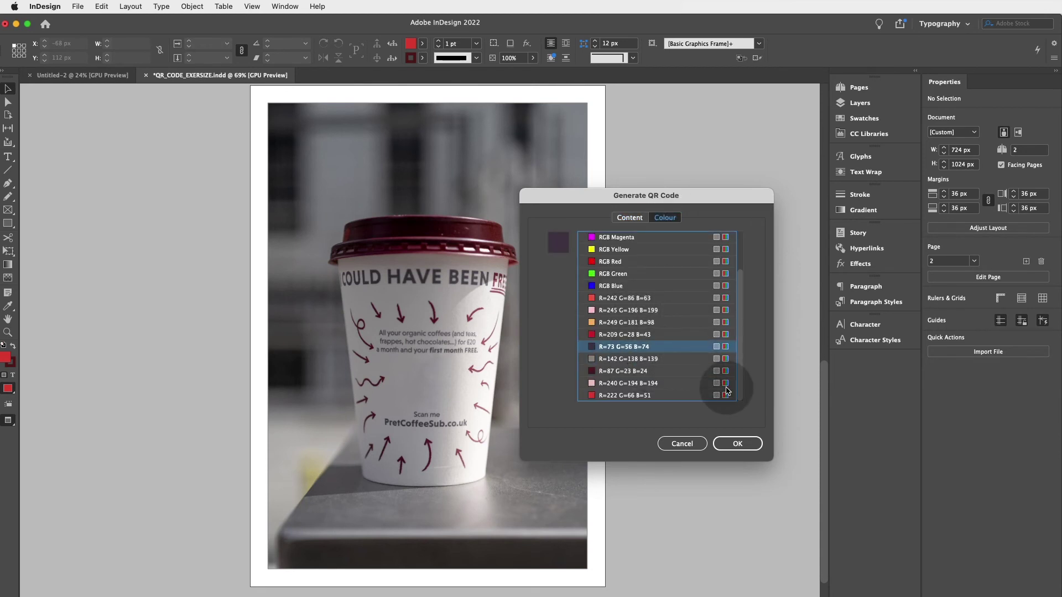
pyautogui.click(744, 445)
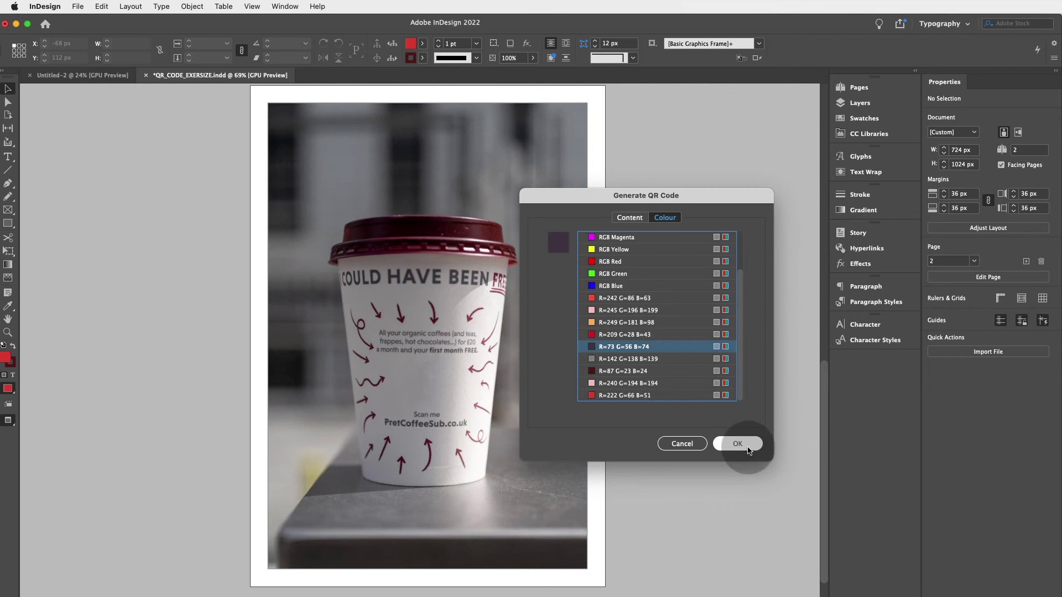
pyautogui.click(652, 371)
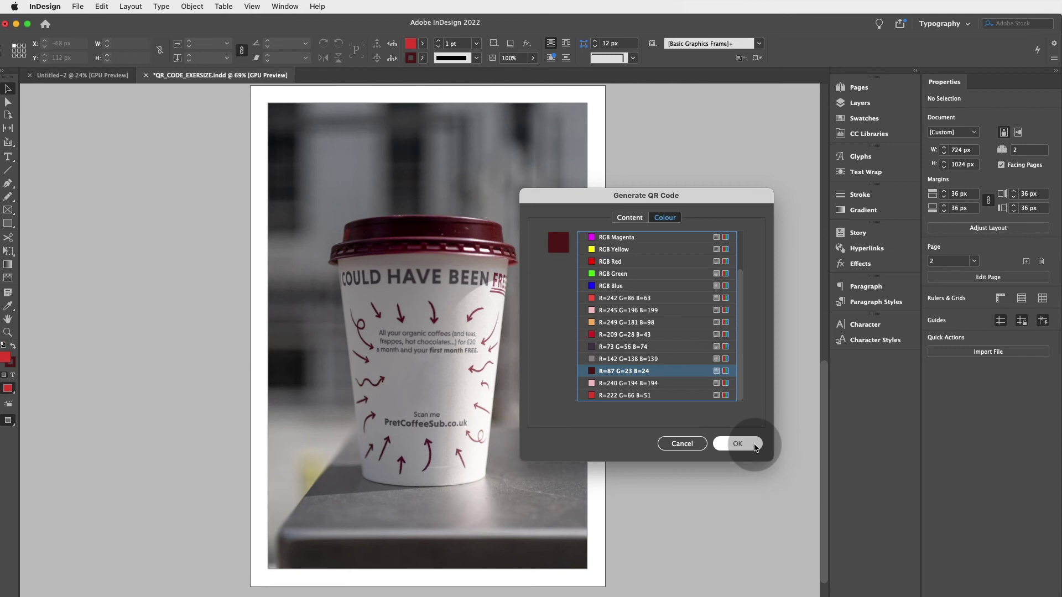
pyautogui.click(755, 447)
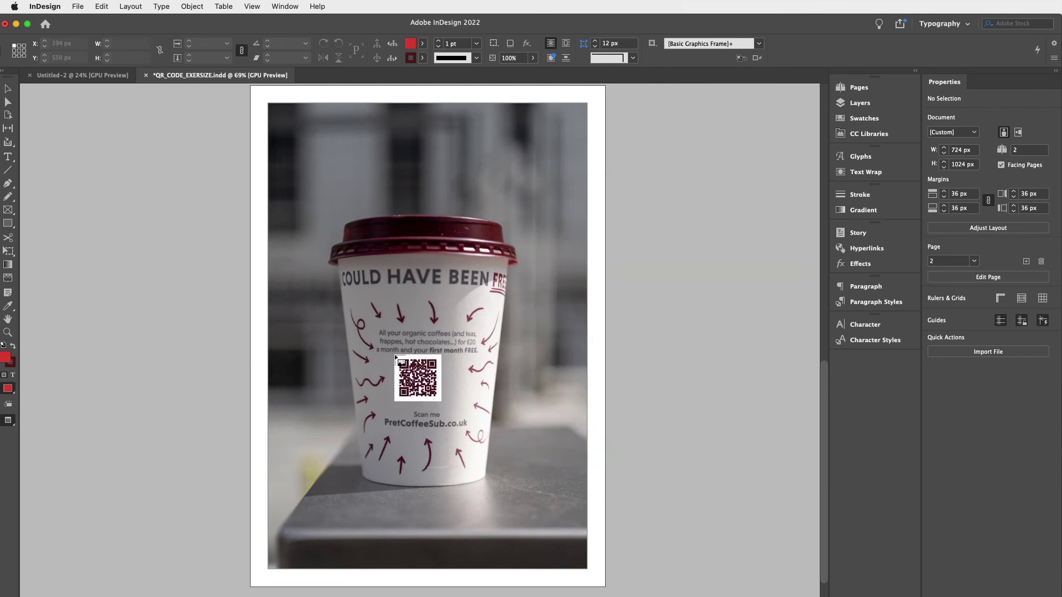
# Place the dark red QR code on the cup, enlarge it to about 110 px square, and centre it above 'Scan me'.
pyautogui.click(395, 354)
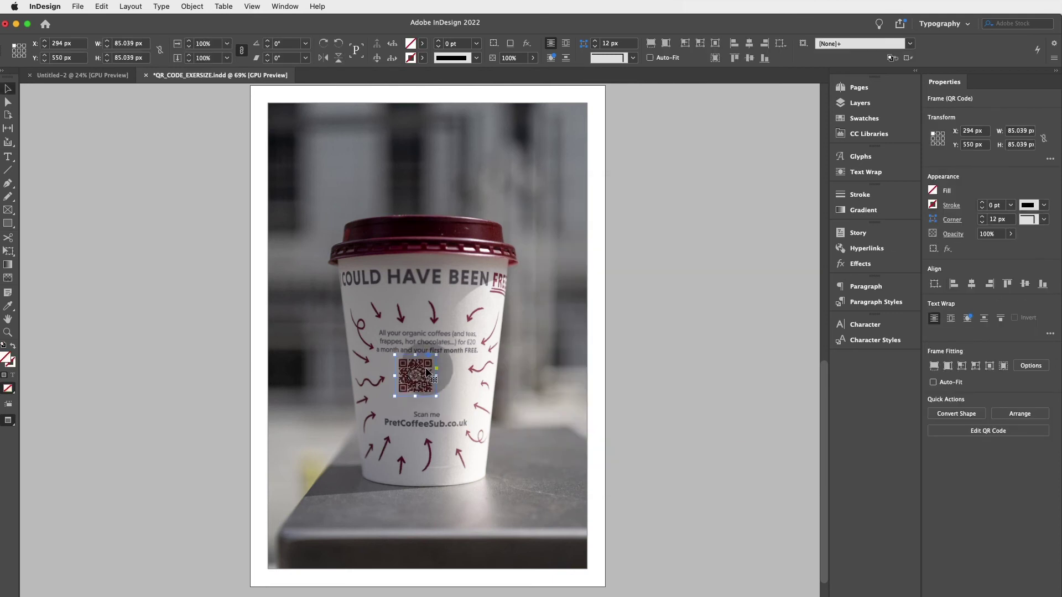
pyautogui.moveTo(429, 369); pyautogui.dragTo(434, 380)
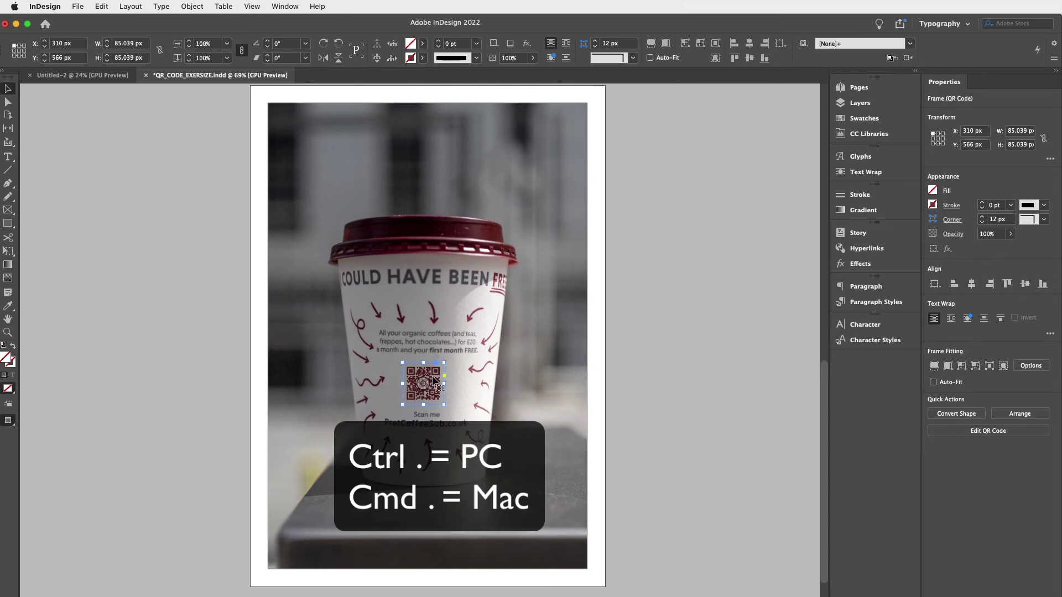
pyautogui.press('super+period')
pyautogui.press('super+period')
pyautogui.press('super+period')
pyautogui.press('super+period')
pyautogui.press('super+period')
pyautogui.press('super+period')
pyautogui.press('super+period')
pyautogui.press('super+period')
pyautogui.press('super+period')
pyautogui.press('super+period')
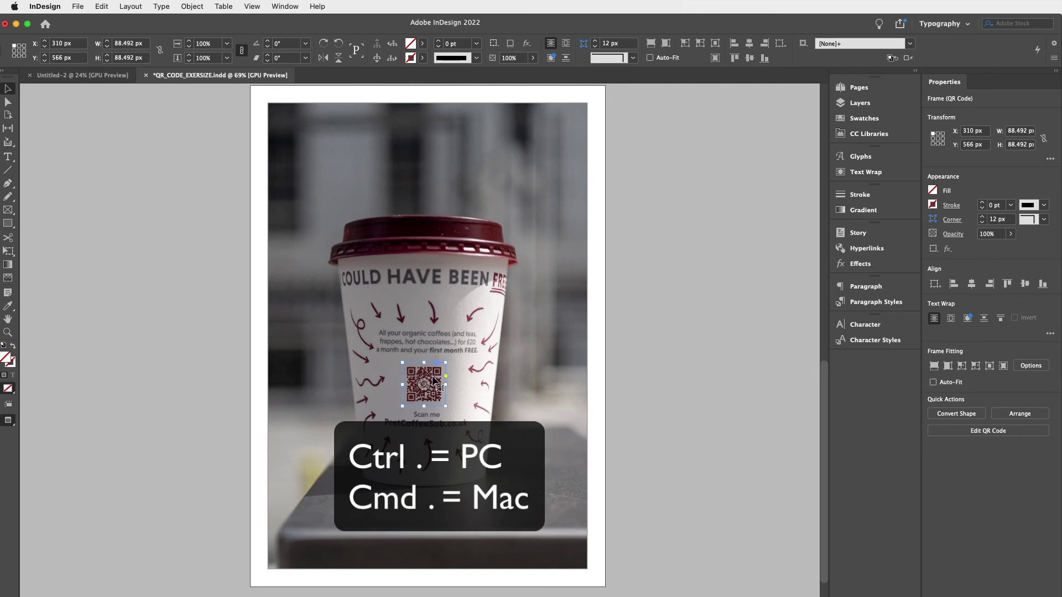
pyautogui.press('super+period')
pyautogui.press('super+period')
pyautogui.press('super+period')
pyautogui.press('super+period')
pyautogui.press('super+period')
pyautogui.press('super+period')
pyautogui.press('super+period')
pyautogui.press('super+period')
pyautogui.press('super+period')
pyautogui.press('super+period')
pyautogui.press('super+period')
pyautogui.press('super+period')
pyautogui.press('super+period')
pyautogui.press('super+period')
pyautogui.press('super+period')
pyautogui.press('super+period')
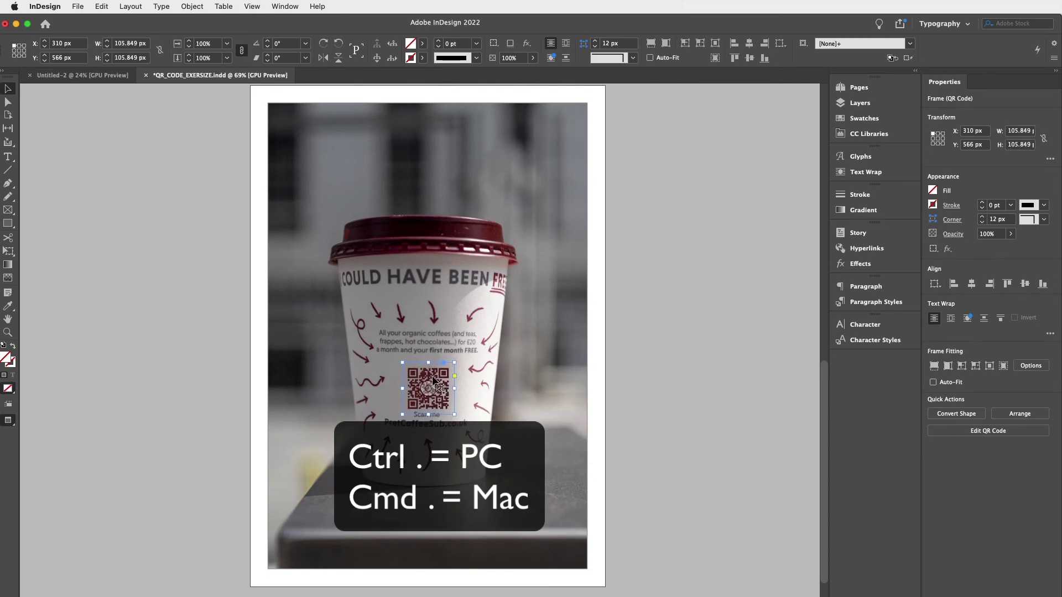
pyautogui.moveTo(432, 377); pyautogui.dragTo(438, 373)
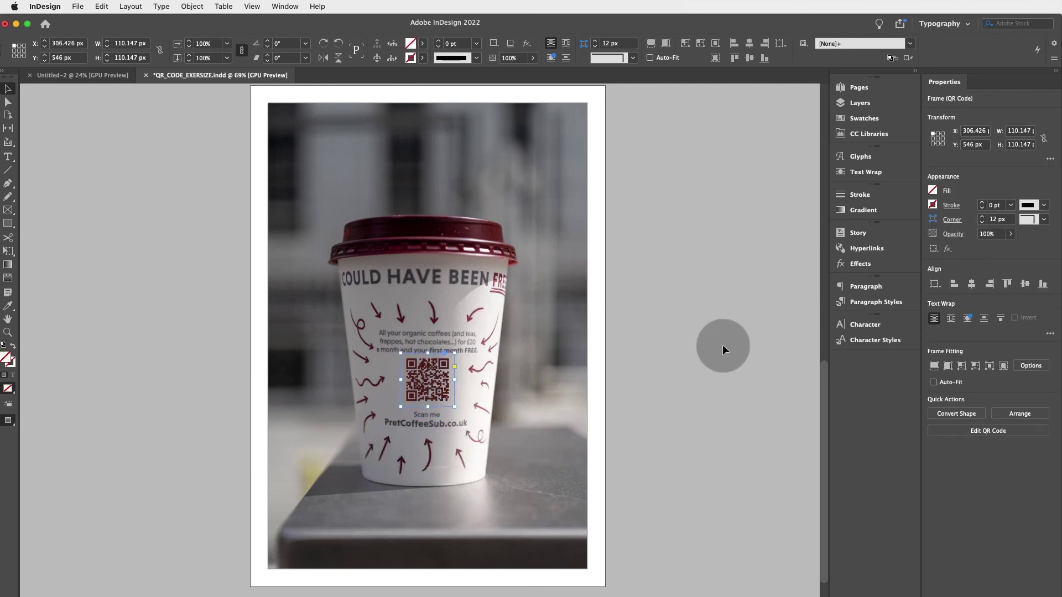
# Inspect the QR code's current placement on the cup by reselecting it.
pyautogui.click(721, 344)
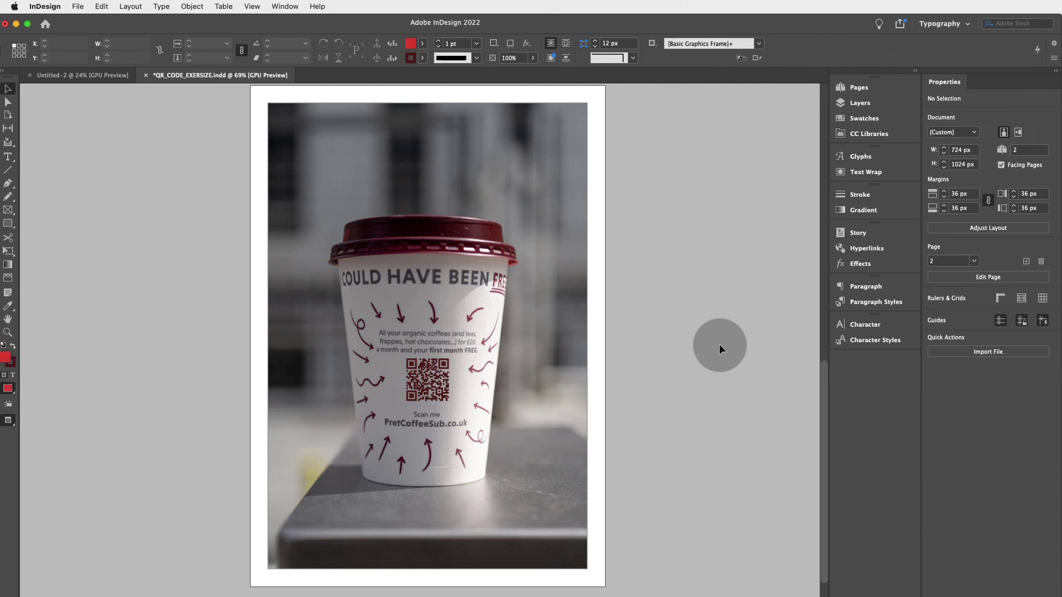
pyautogui.click(429, 379)
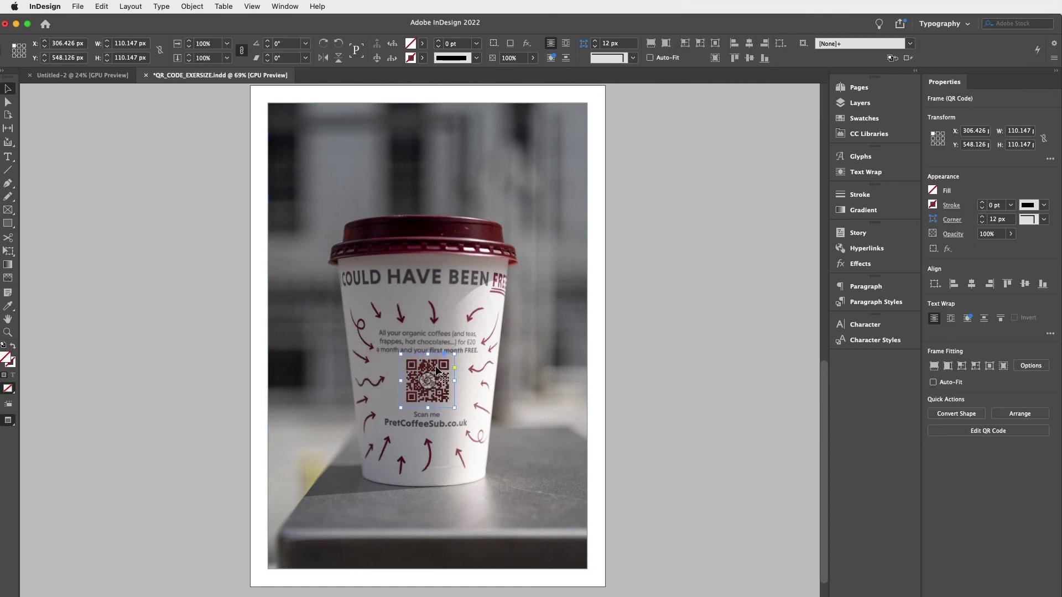
pyautogui.click(675, 333)
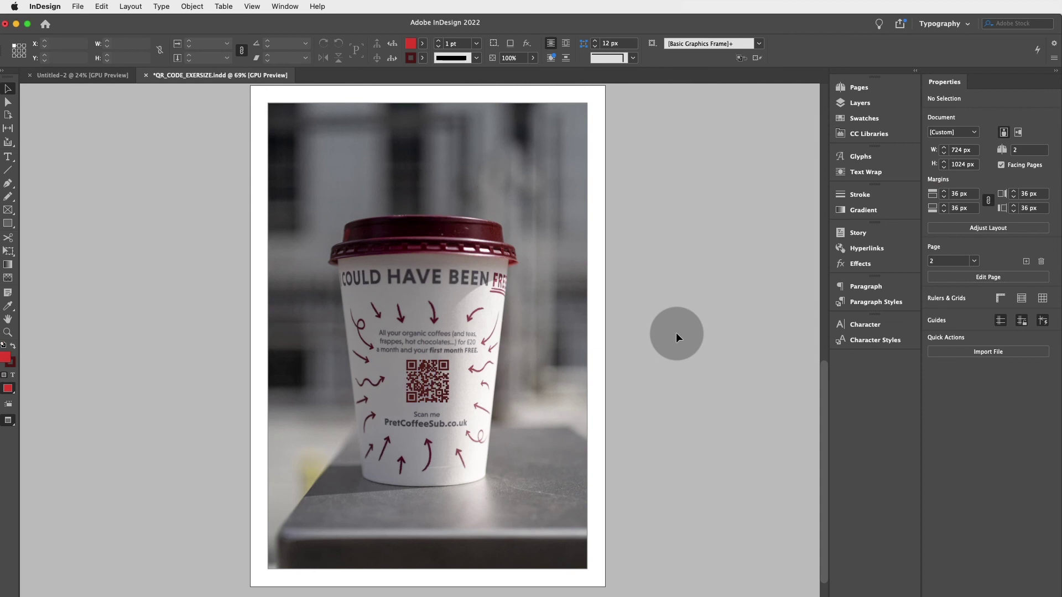
pyautogui.click(427, 380)
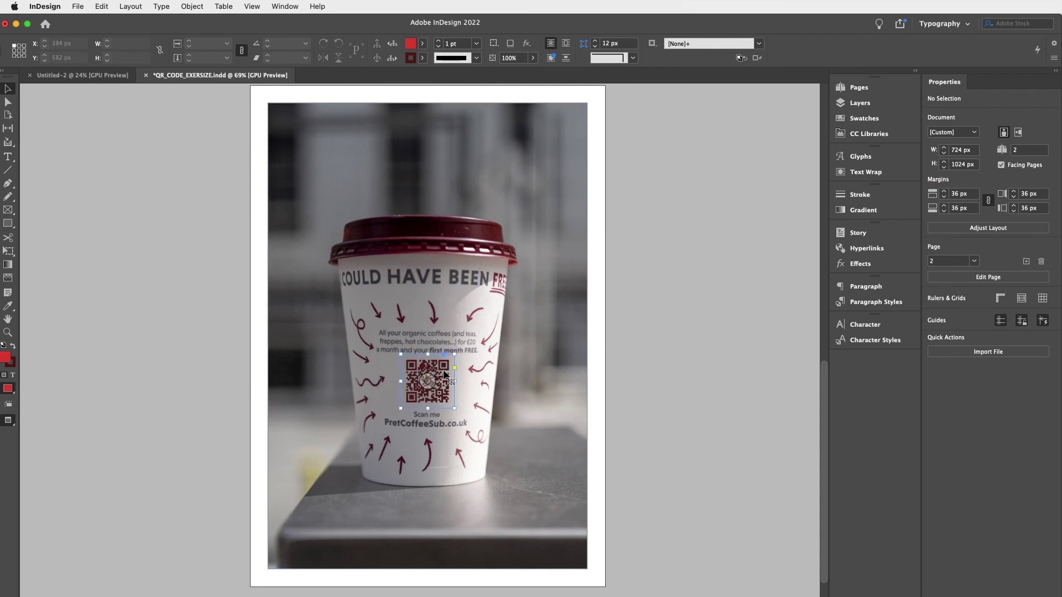
pyautogui.click(702, 379)
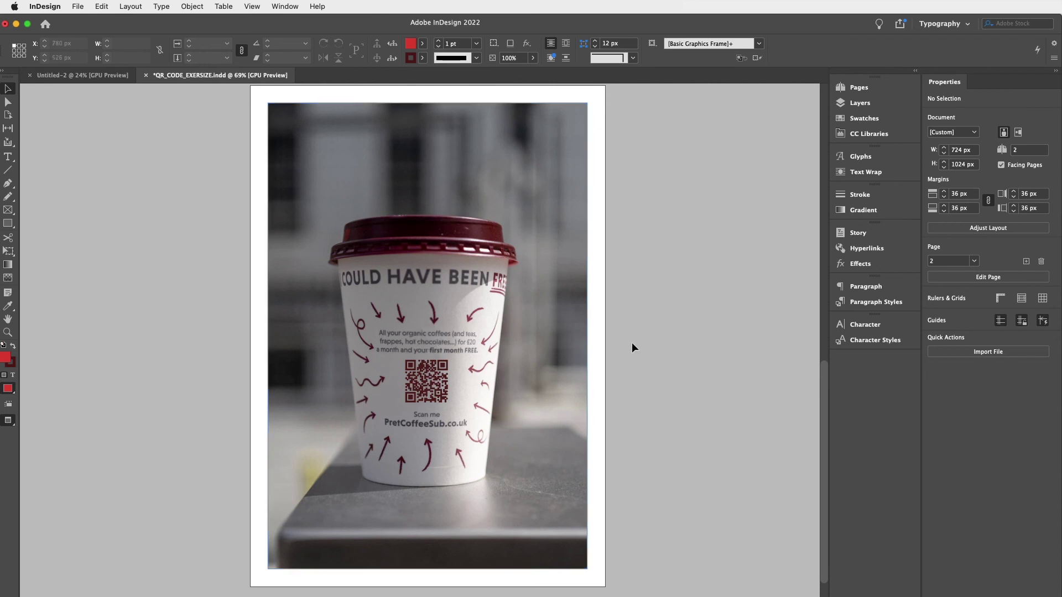
# Nudge the QR code slightly right and up to X 300 px, Y 550 px.
pyautogui.click(442, 366)
pyautogui.moveTo(443, 367); pyautogui.dragTo(445, 366)
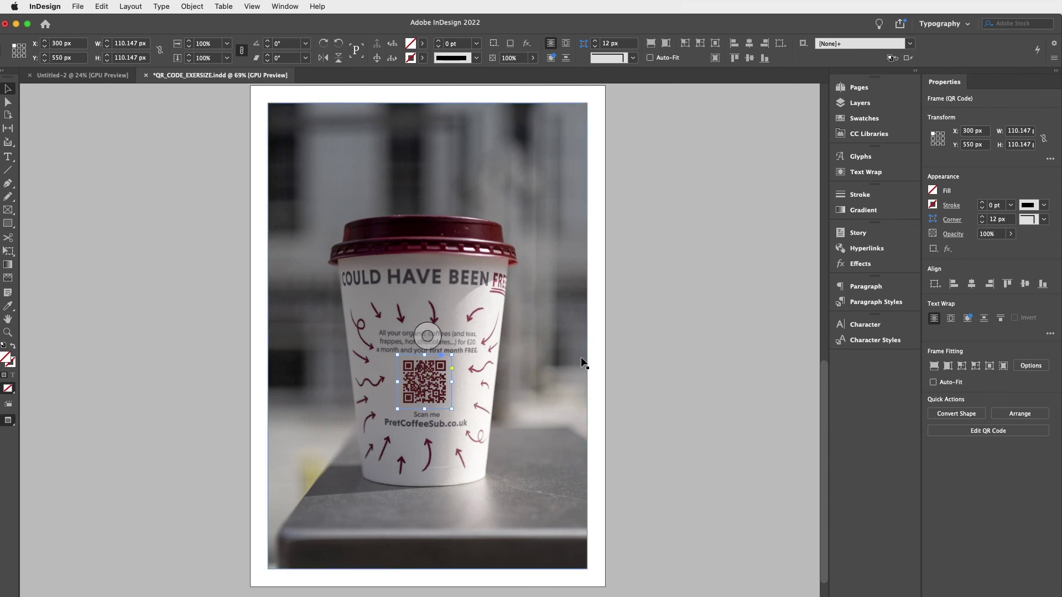
pyautogui.click(631, 326)
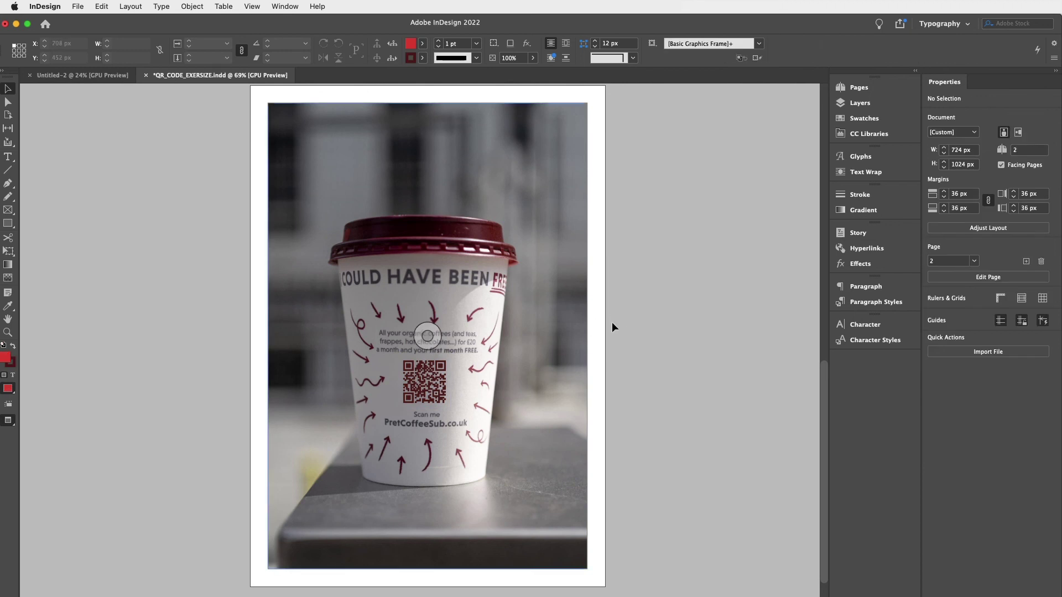